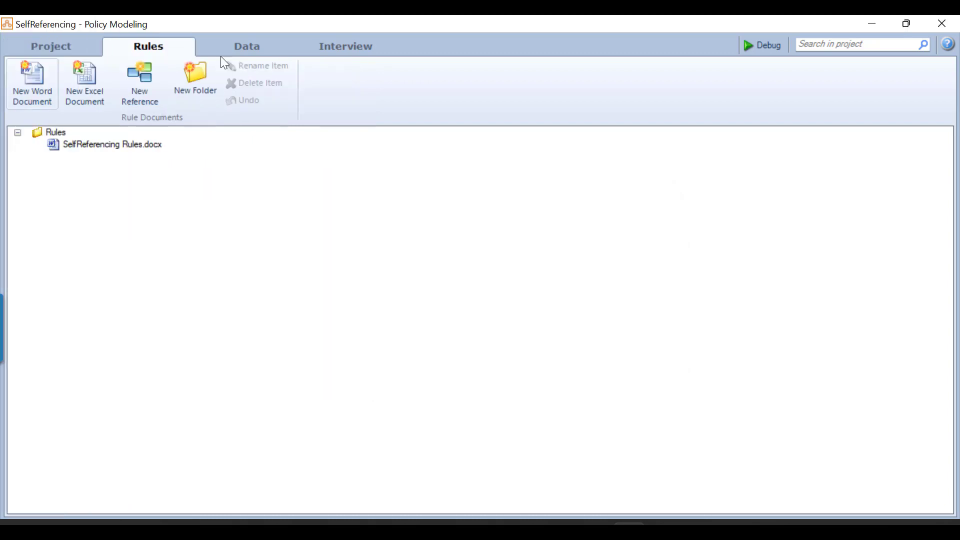
Step: Create a new entity named "the child" under Global in the data model
left_click(224, 47)
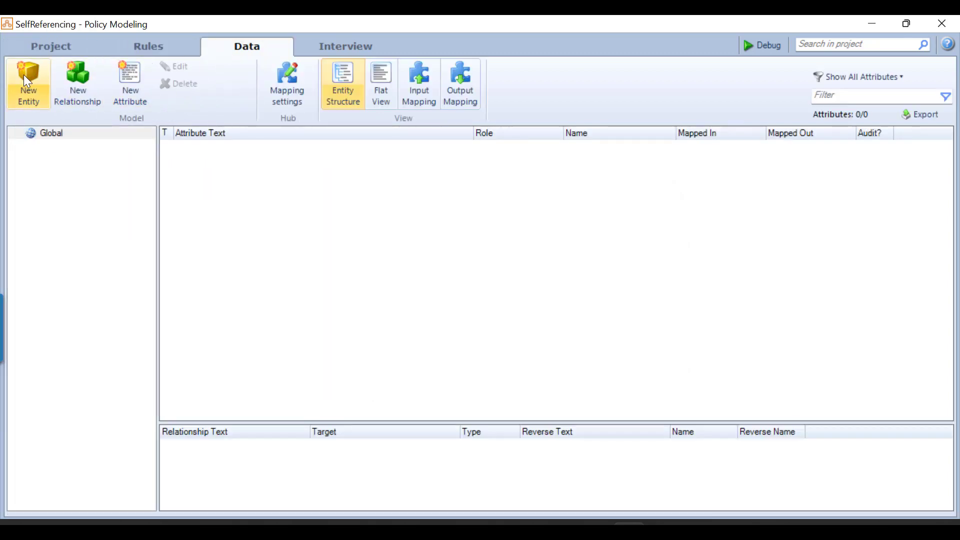
left_click(19, 80)
type("the ")
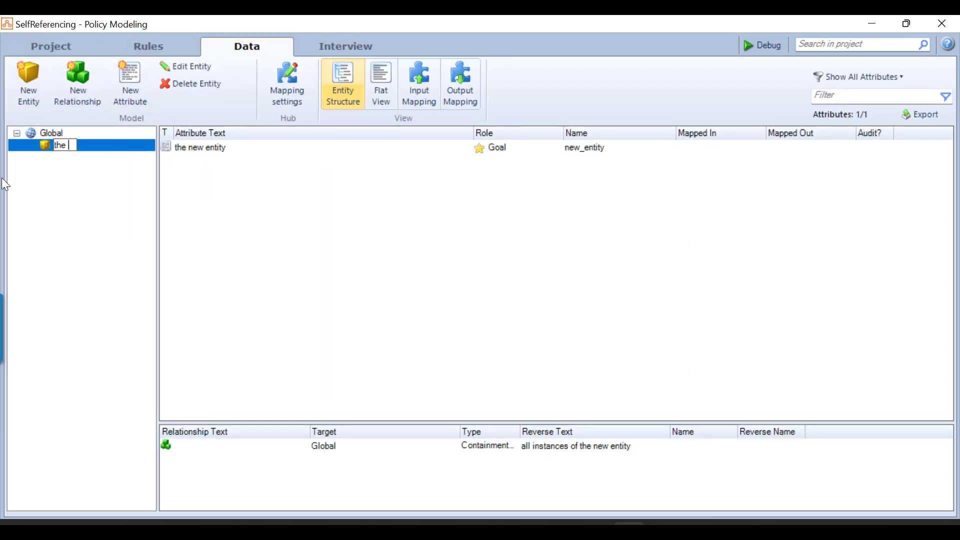
type("child")
key("Return")
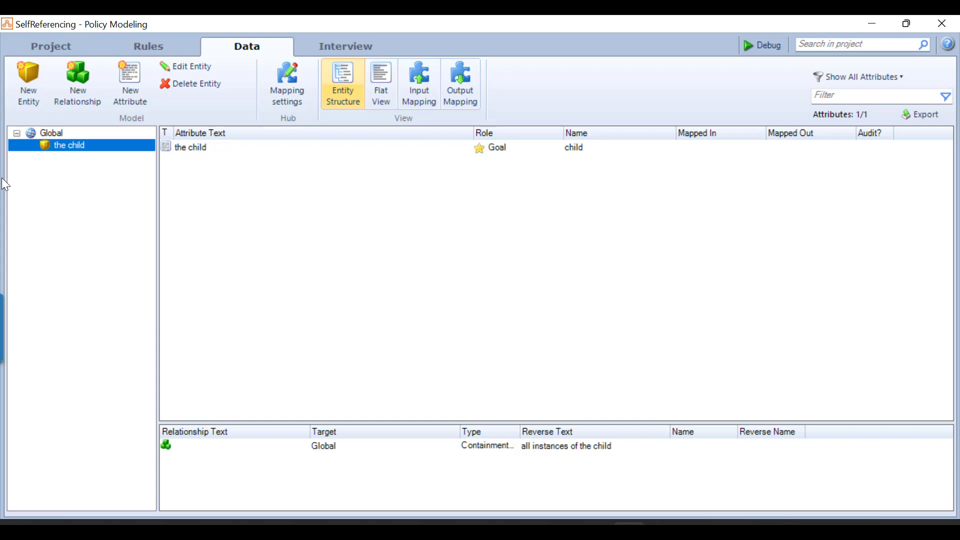
Step: Rename the child entity's identifying text attribute as "the child's name"
left_click(200, 148)
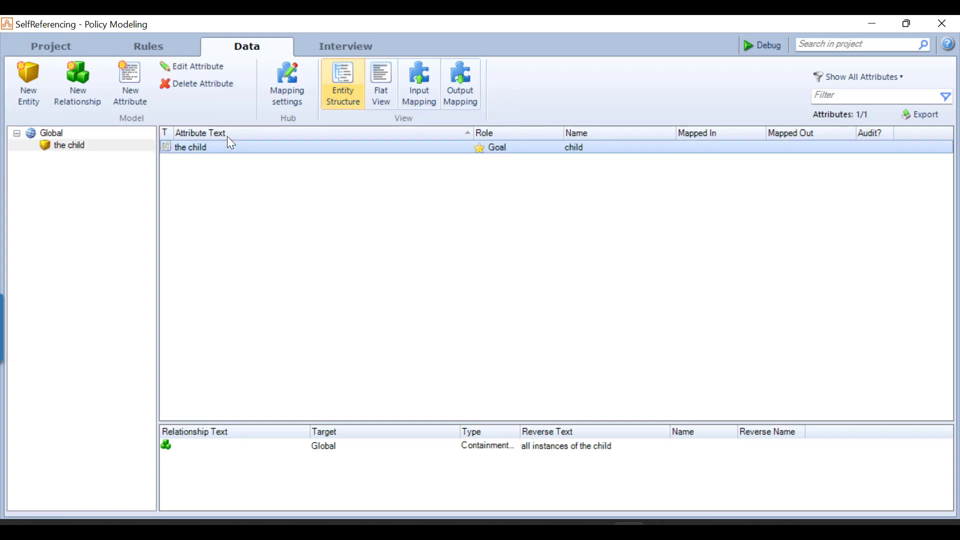
double_click(235, 147)
left_click(287, 98)
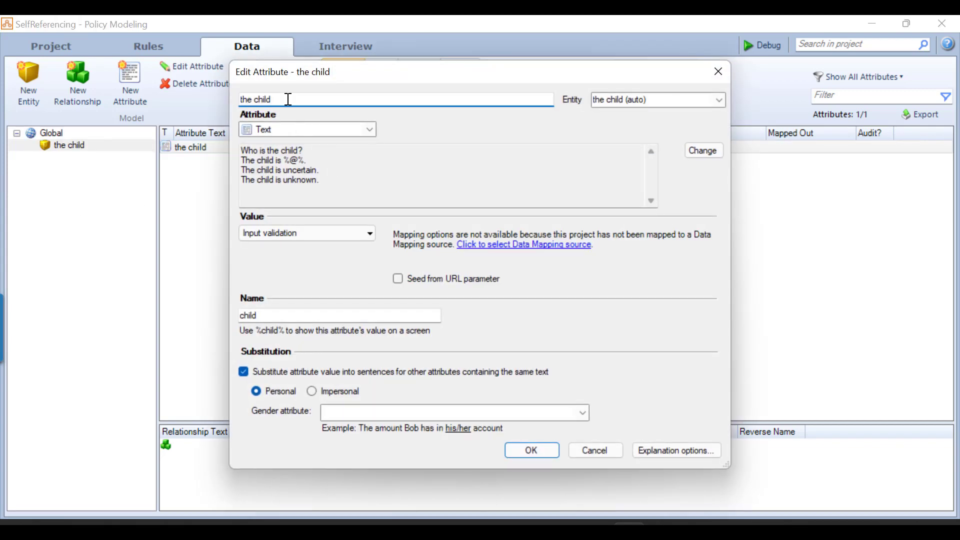
type("'s name")
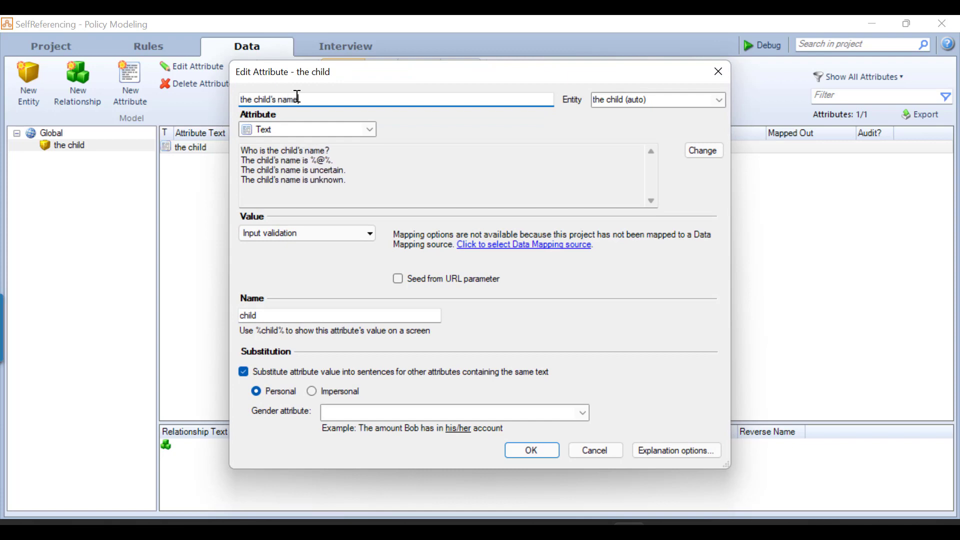
key("Return")
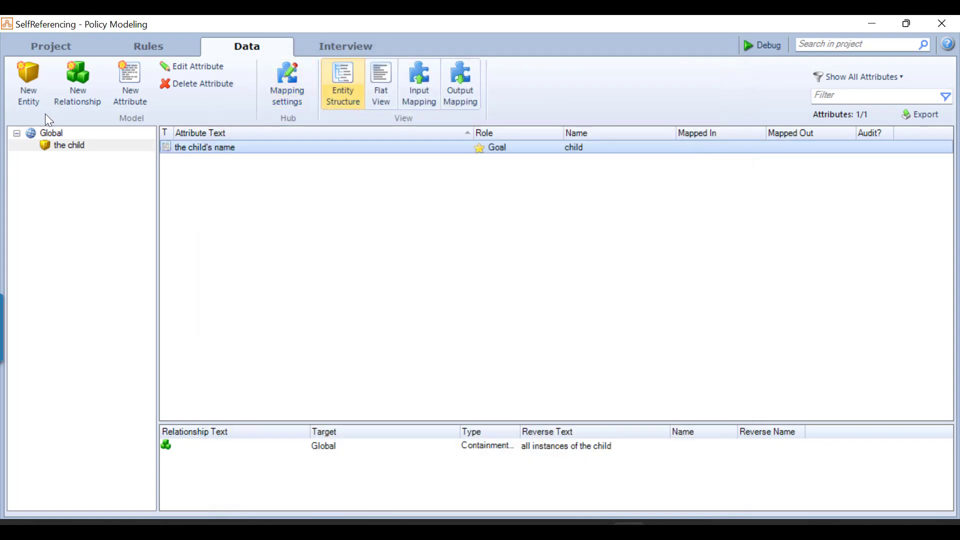
Step: Add a date attribute with the text "the child's date of birth" to the child entity
left_click(140, 71)
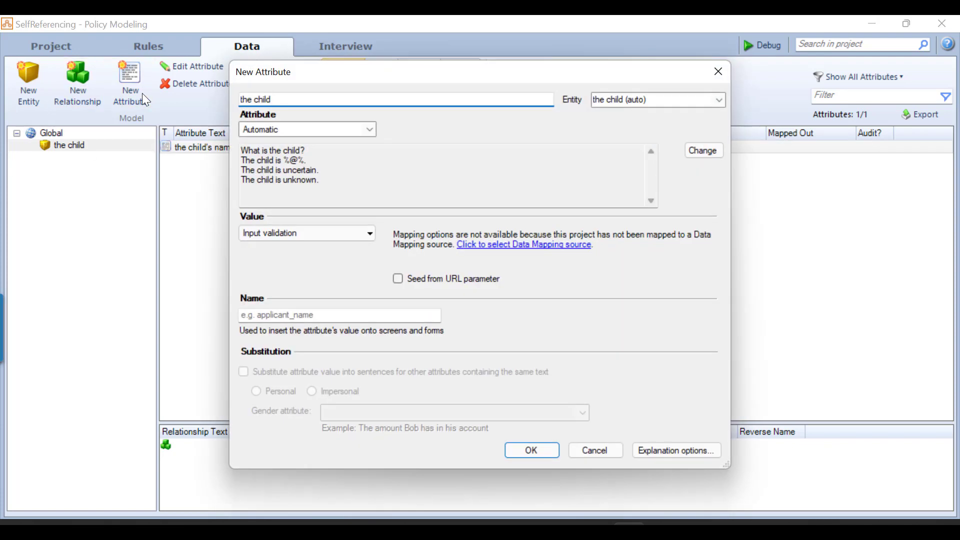
type("'s date of ")
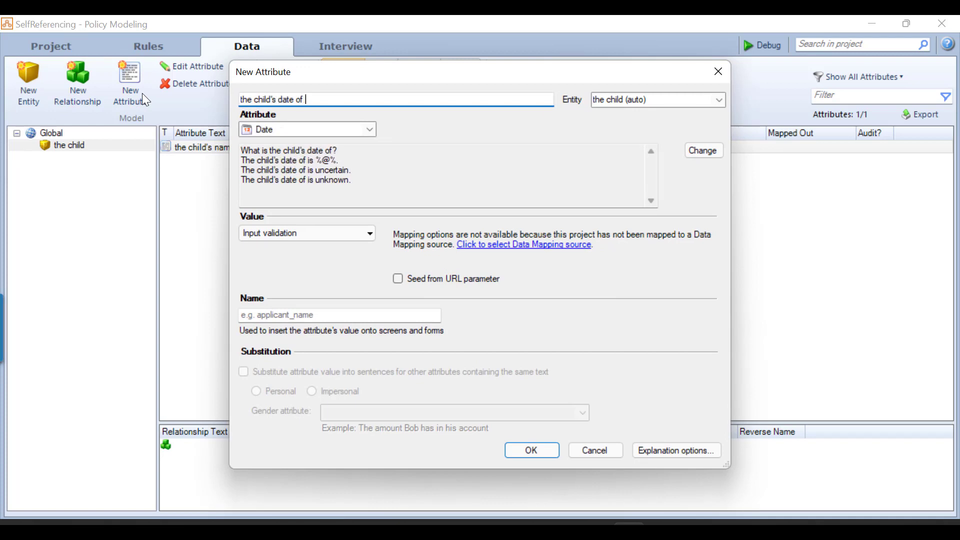
type("birth")
key("Return")
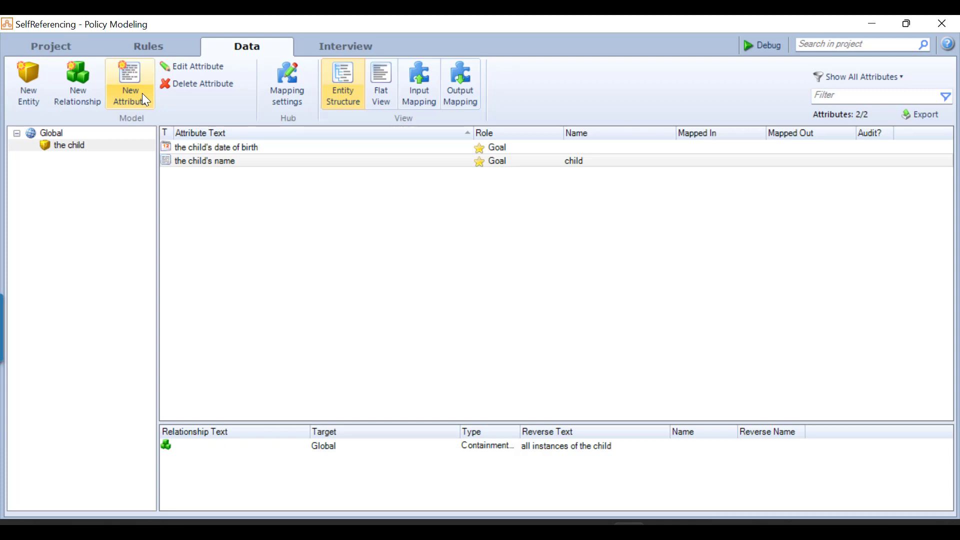
Step: Change the text of the containment relationship between Global and the child to "the children"
left_click(557, 444)
double_click(557, 441)
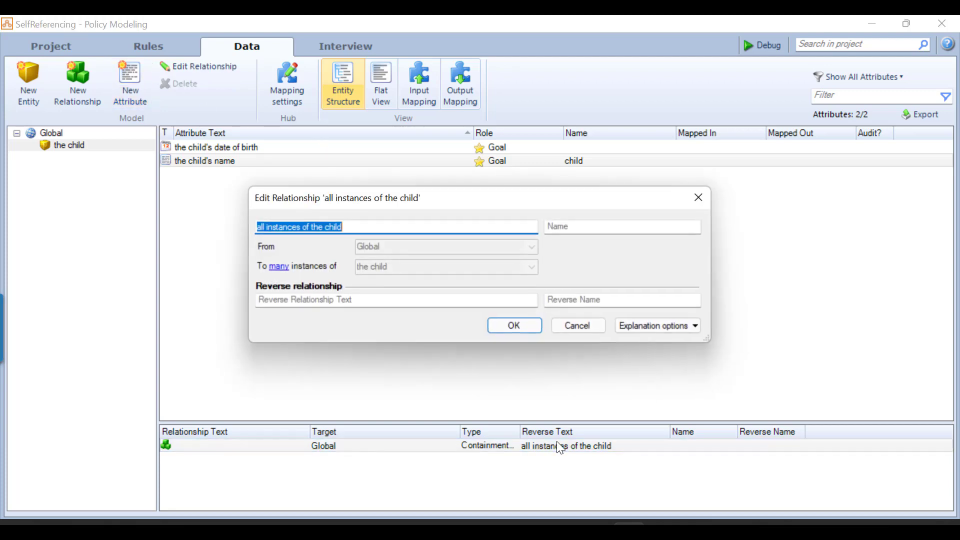
type("the children")
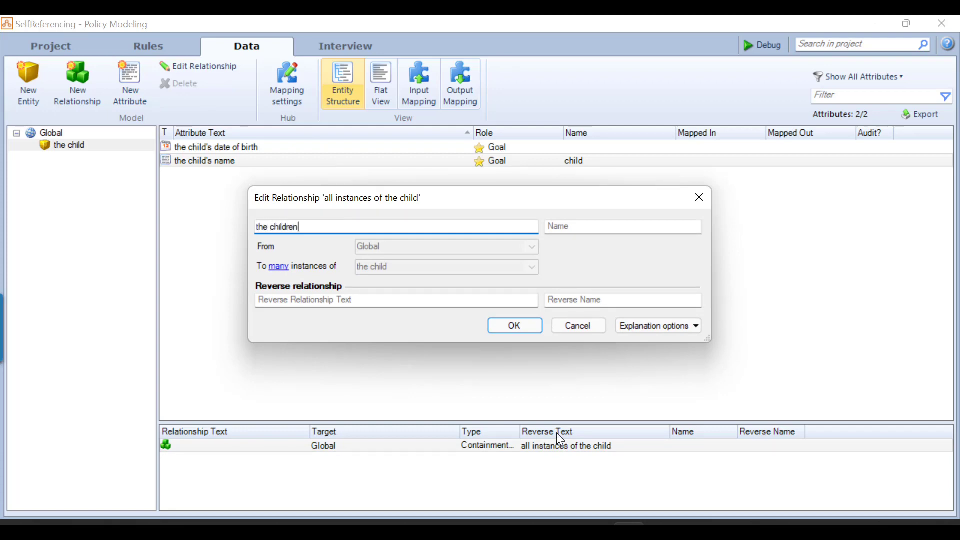
key("Return")
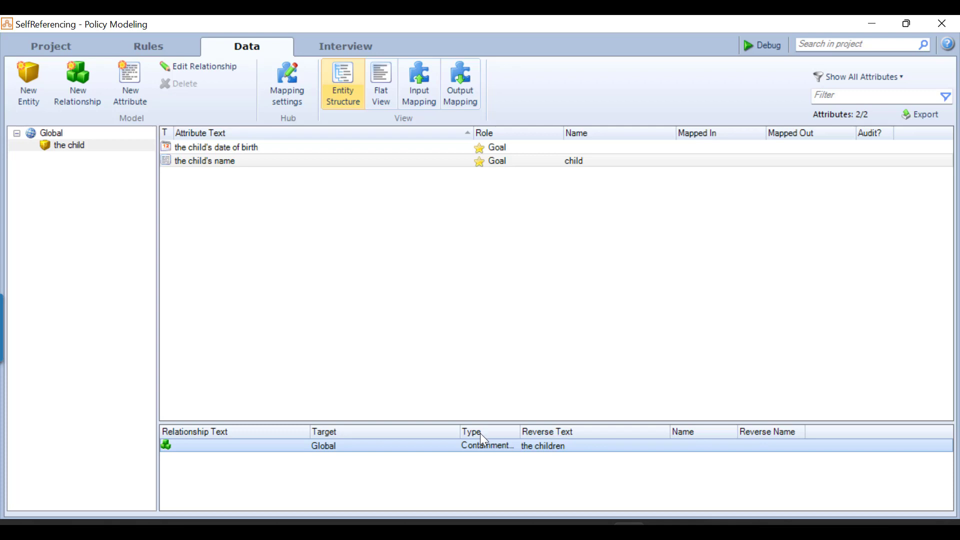
Step: Create a relationship "the child's twin" from the child to many instances of the child
left_click(95, 72)
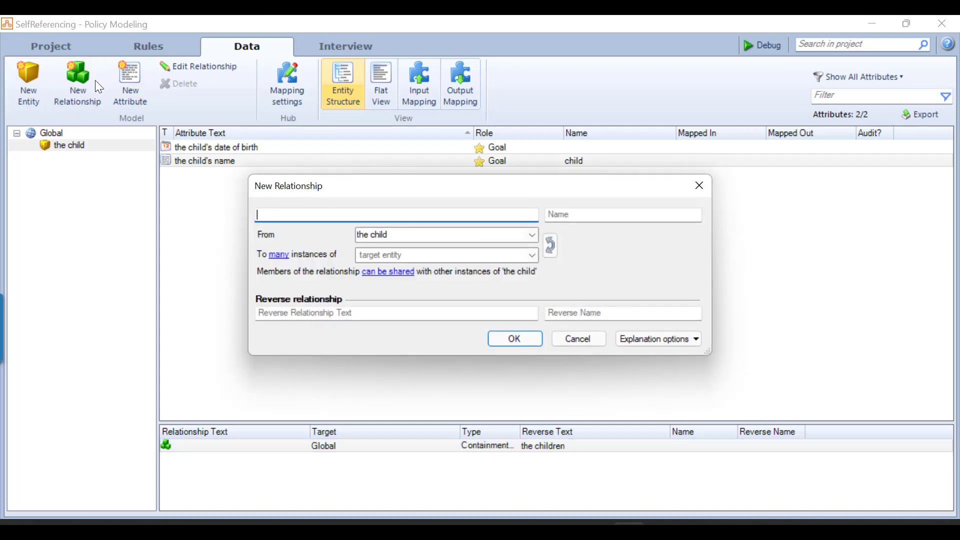
left_click(539, 253)
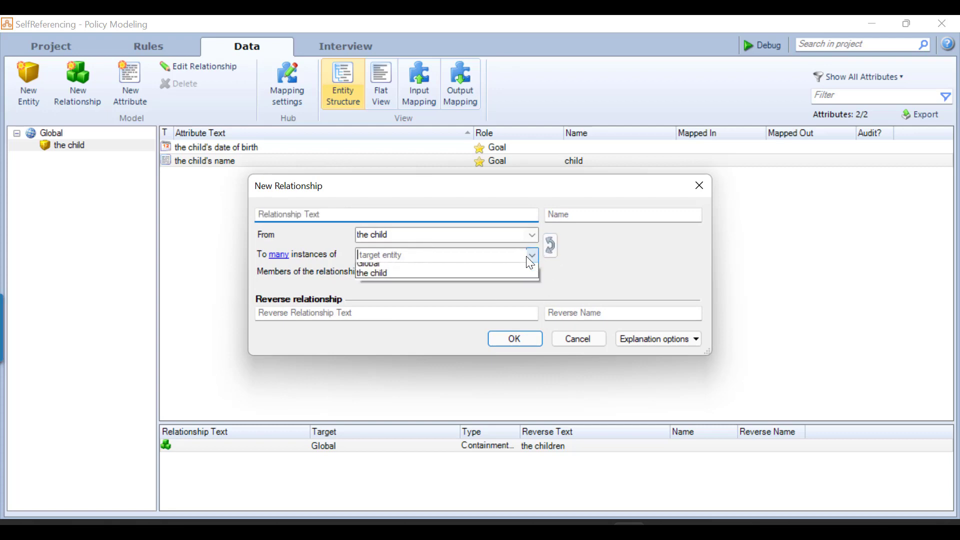
left_click(449, 280)
left_click(318, 215)
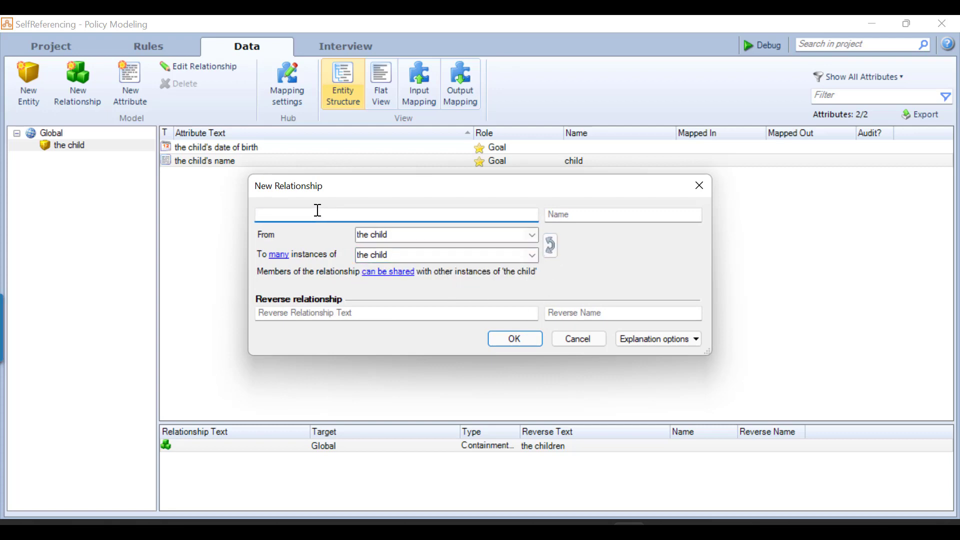
type("the child'")
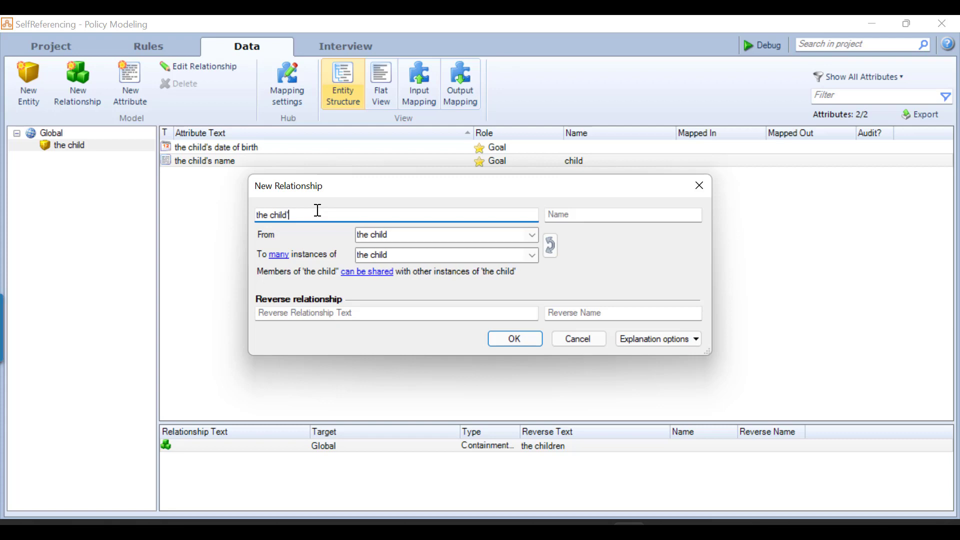
type("s twin")
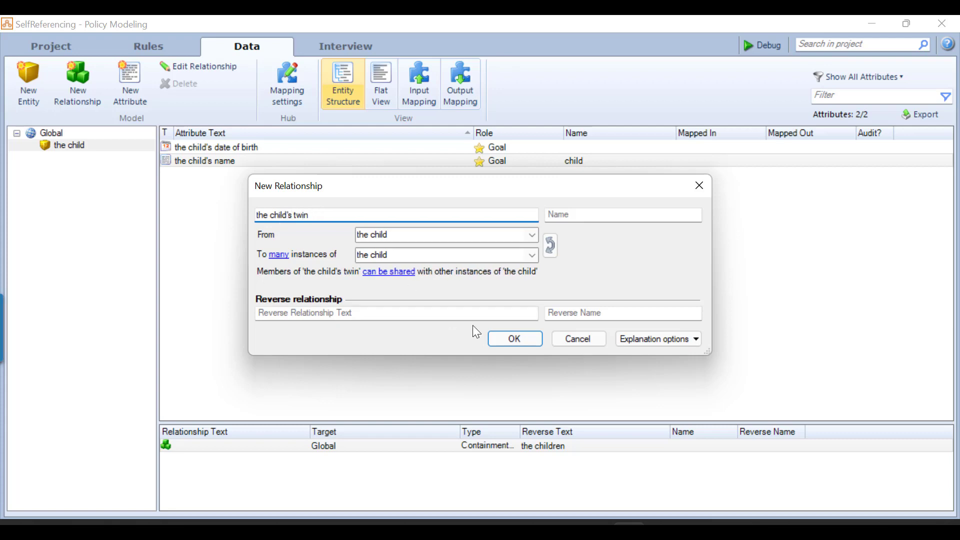
left_click(514, 338)
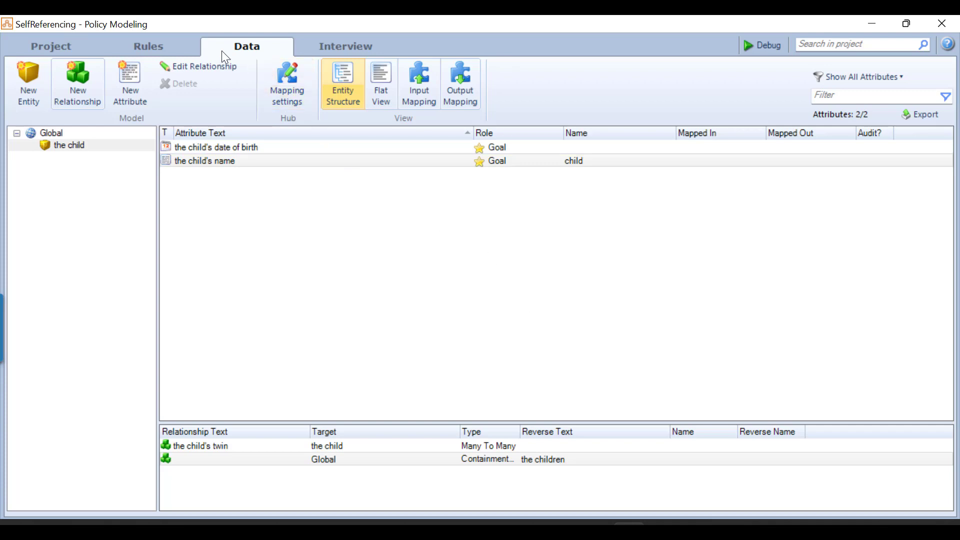
Step: Open the rule document SelfReferencing Rules.docx in Word and maximize its window
left_click(163, 50)
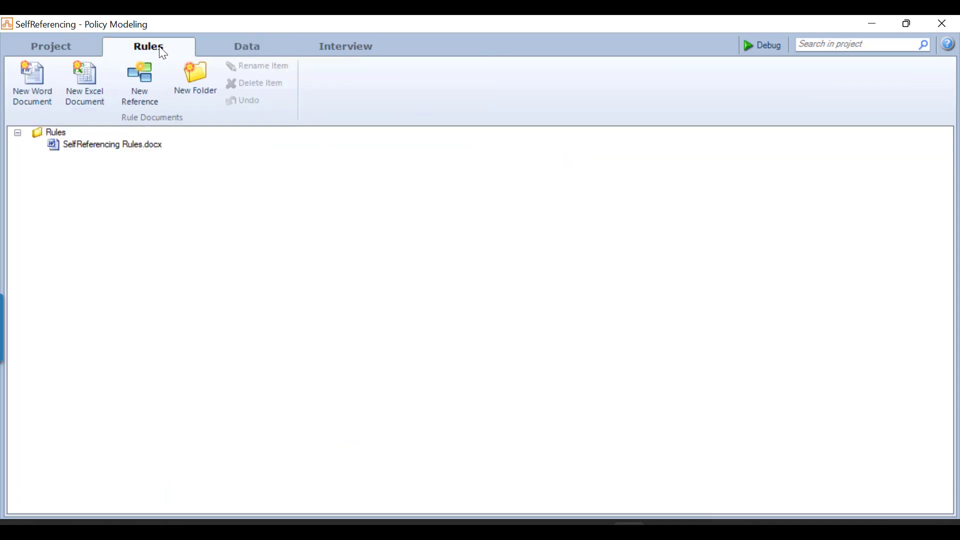
left_click(128, 152)
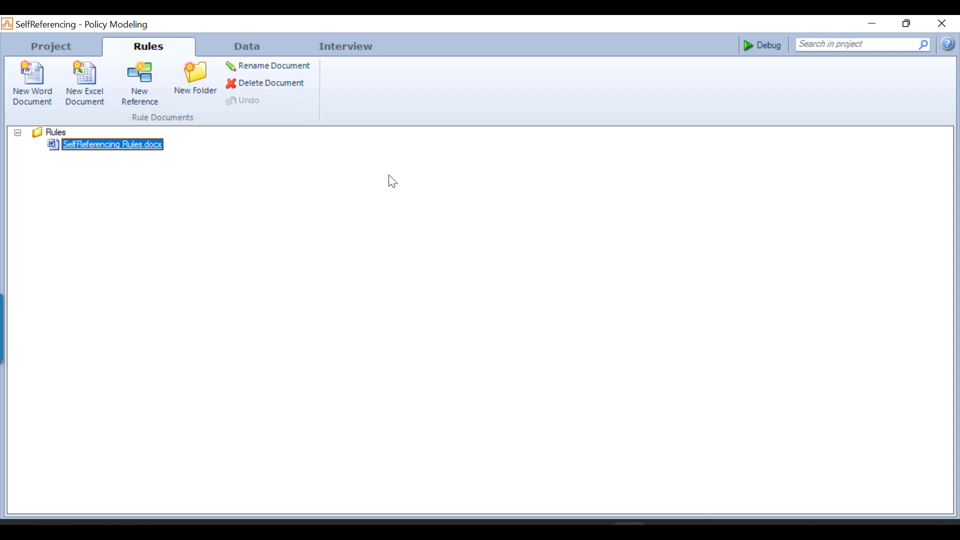
left_click(679, 532)
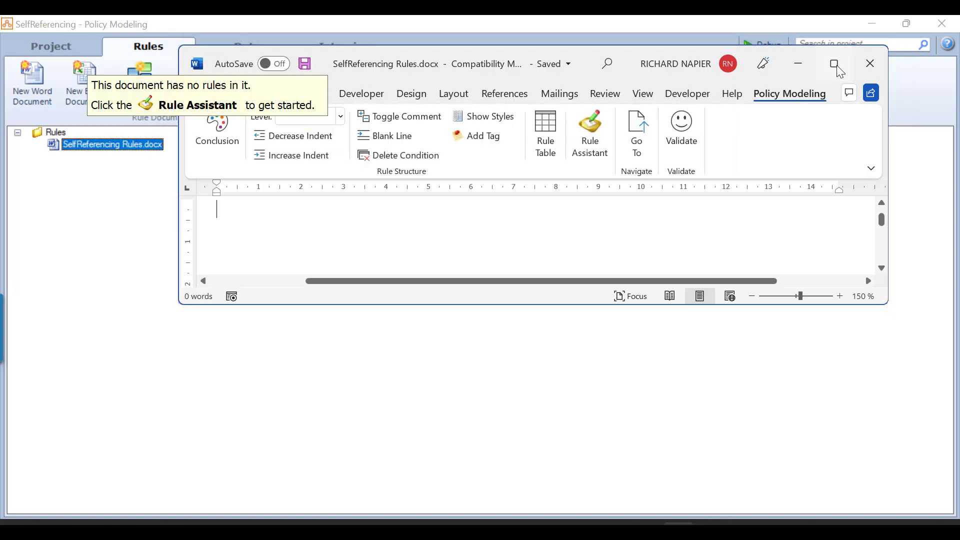
left_click(836, 64)
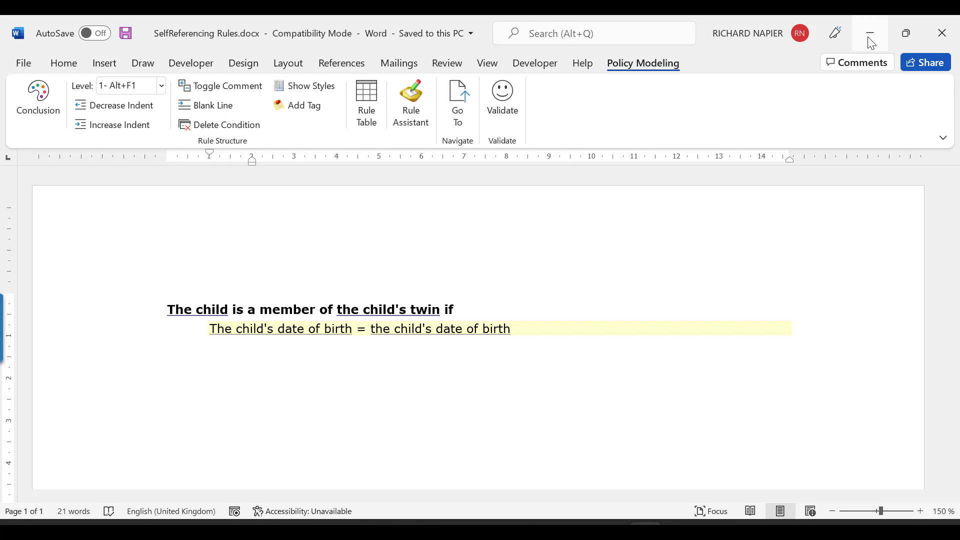
Step: Switch from Word to the Oracle Policy Modeling Debugger, reset its data and apply the detected project changes
left_click(869, 36)
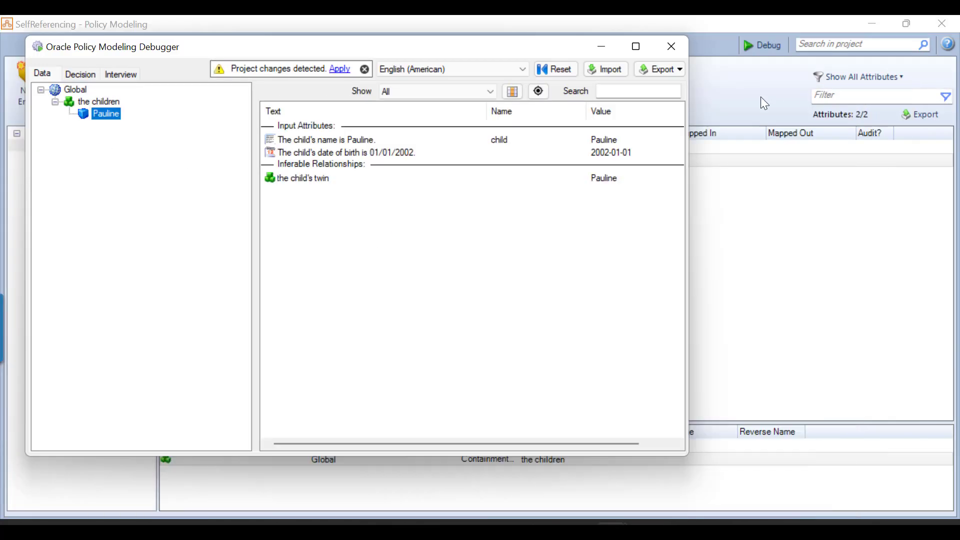
left_click(560, 73)
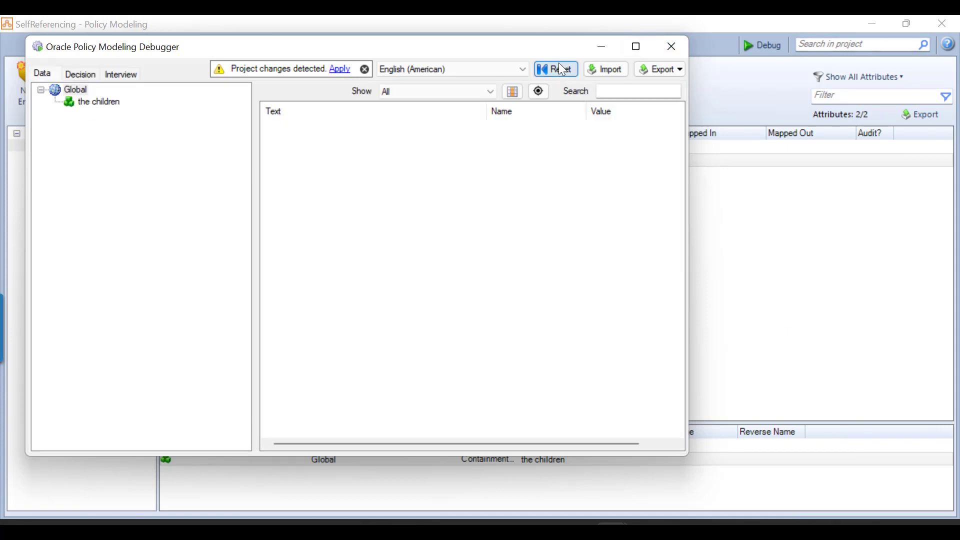
left_click(554, 73)
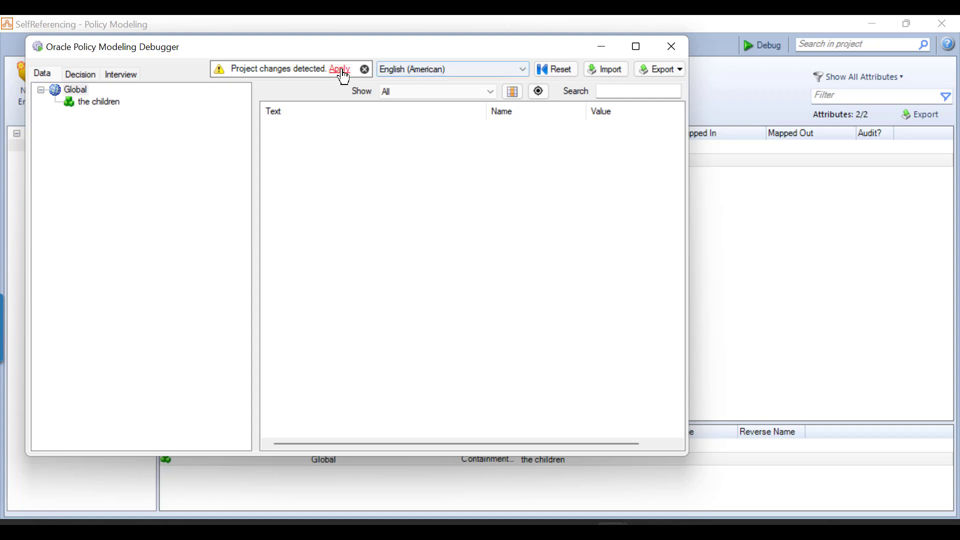
left_click(342, 70)
Step: Add a first instance to the children in the debugger and display its attributes
left_click(97, 104)
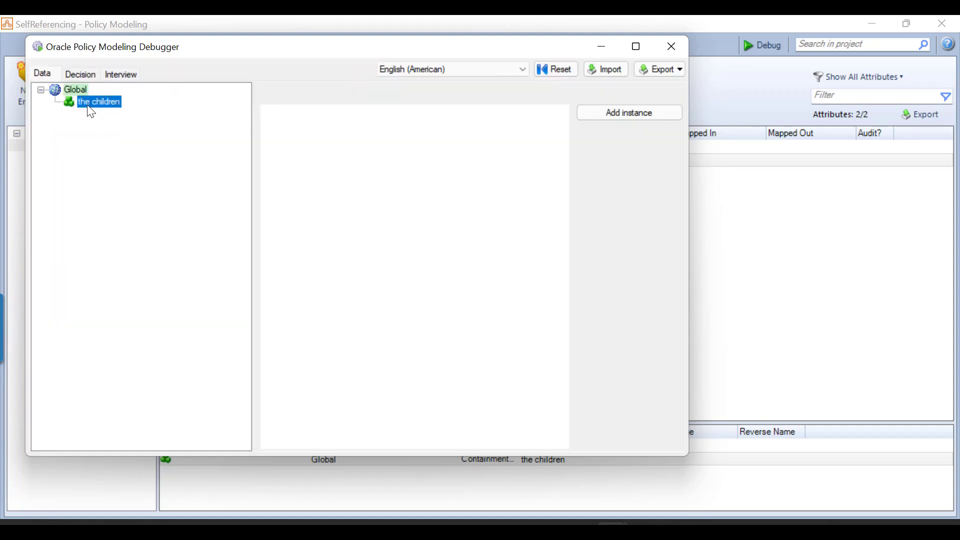
left_click(622, 109)
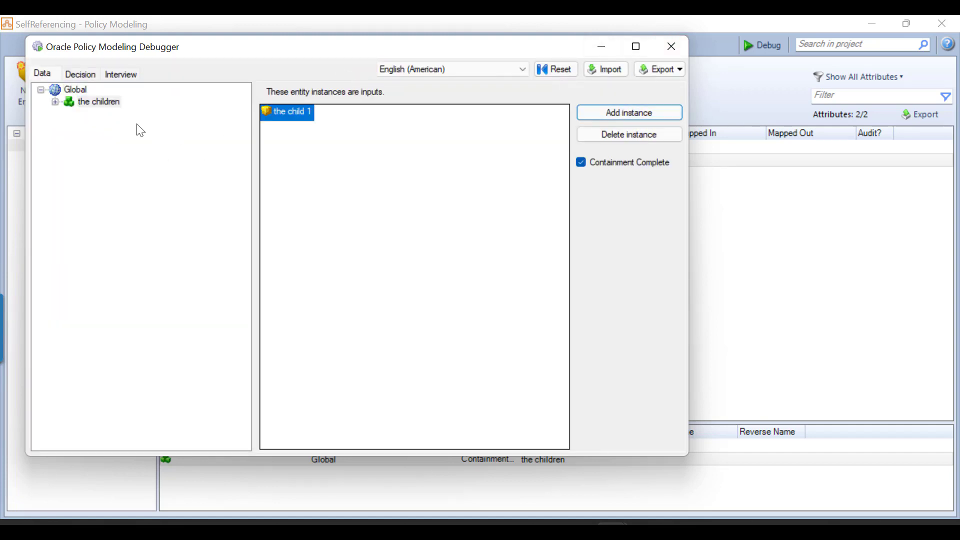
left_click(55, 102)
left_click(103, 116)
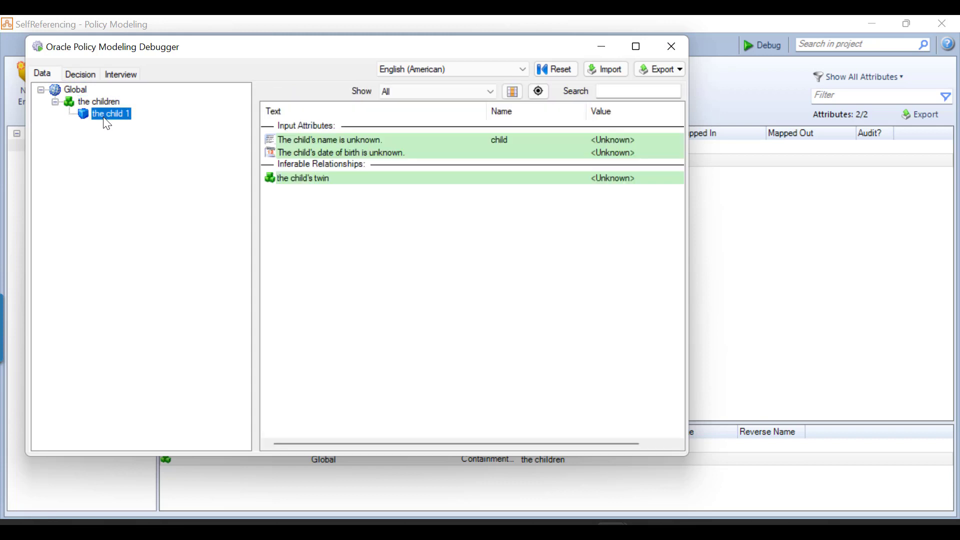
Step: Enter the first child's name and date of birth as attribute values
double_click(367, 142)
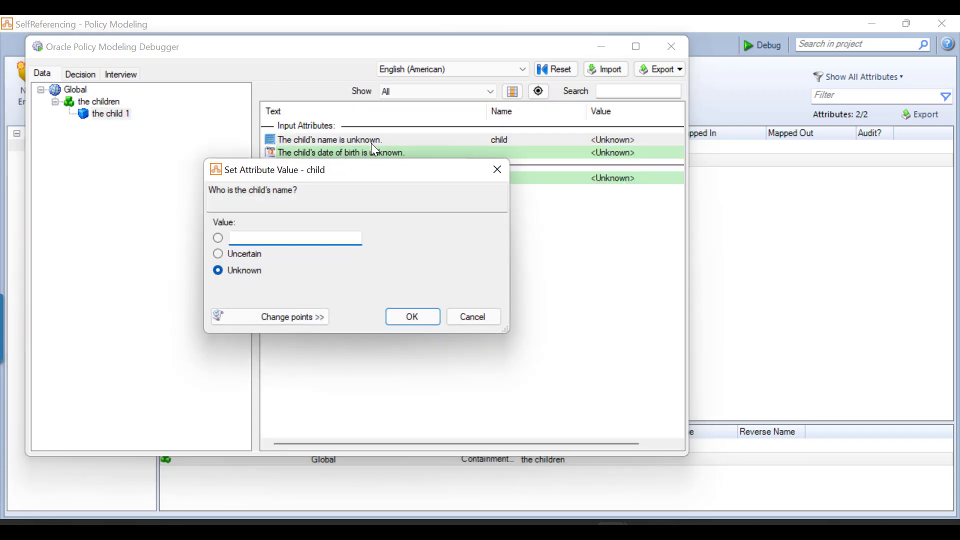
type("Pauline")
key("Return")
key("Down")
key("Return")
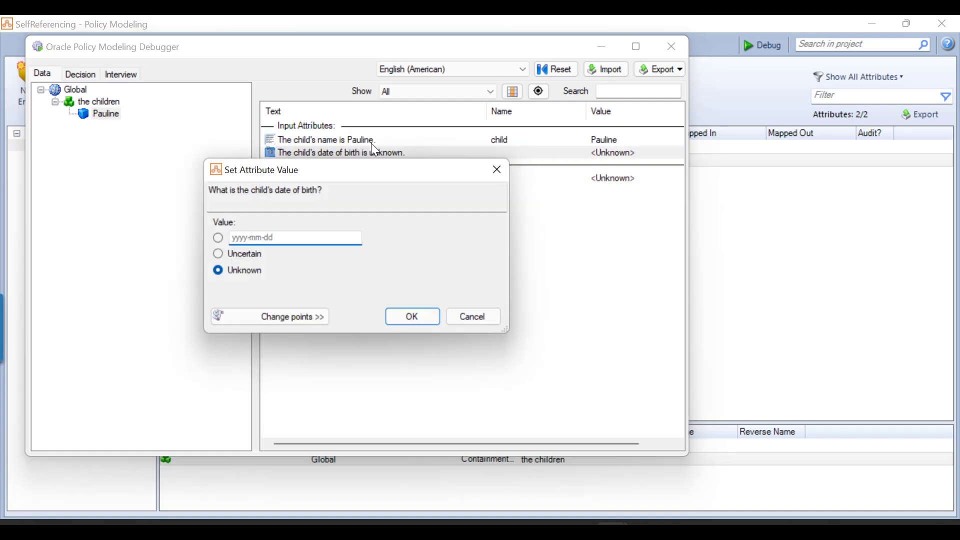
type("2002-0")
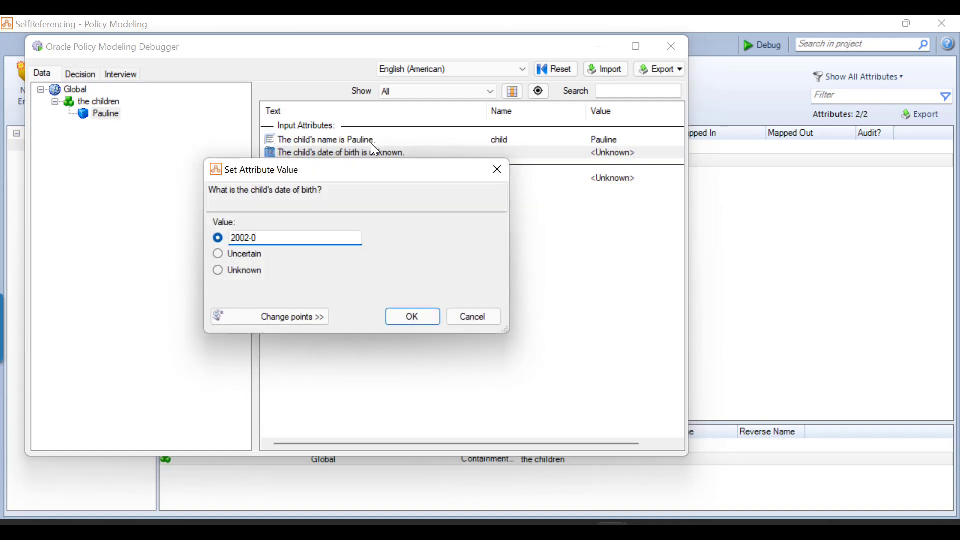
type("1-01")
key("Return")
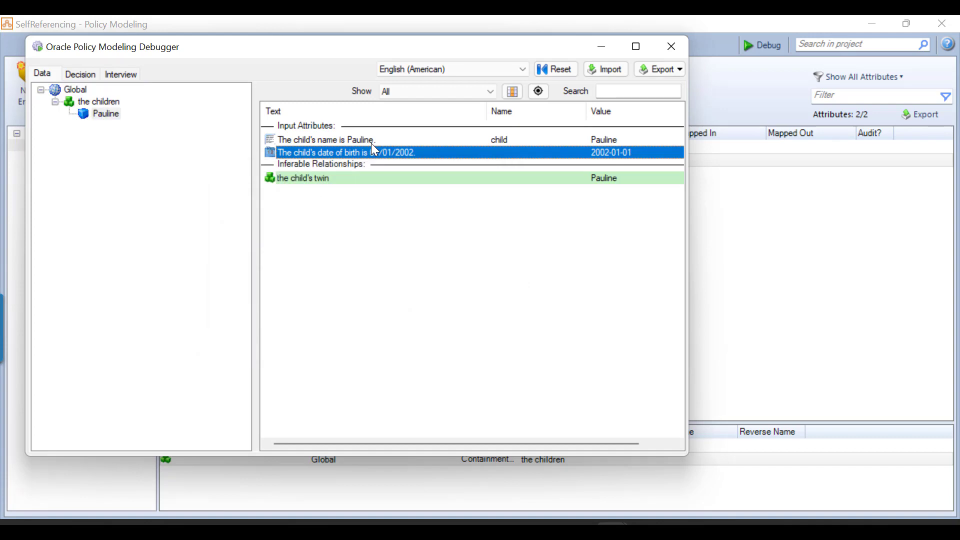
Step: Add a second instance to the children and display its attributes
left_click(100, 103)
left_click(669, 113)
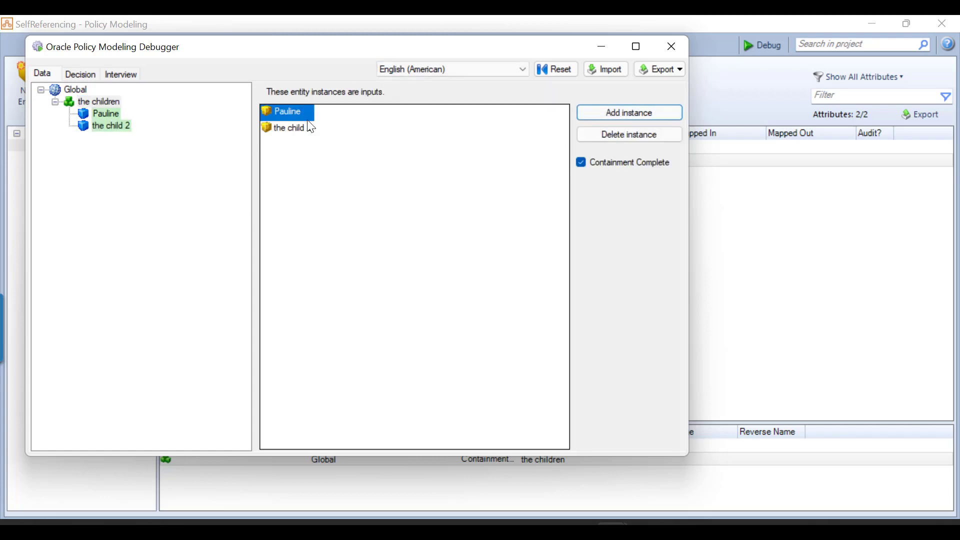
left_click(105, 127)
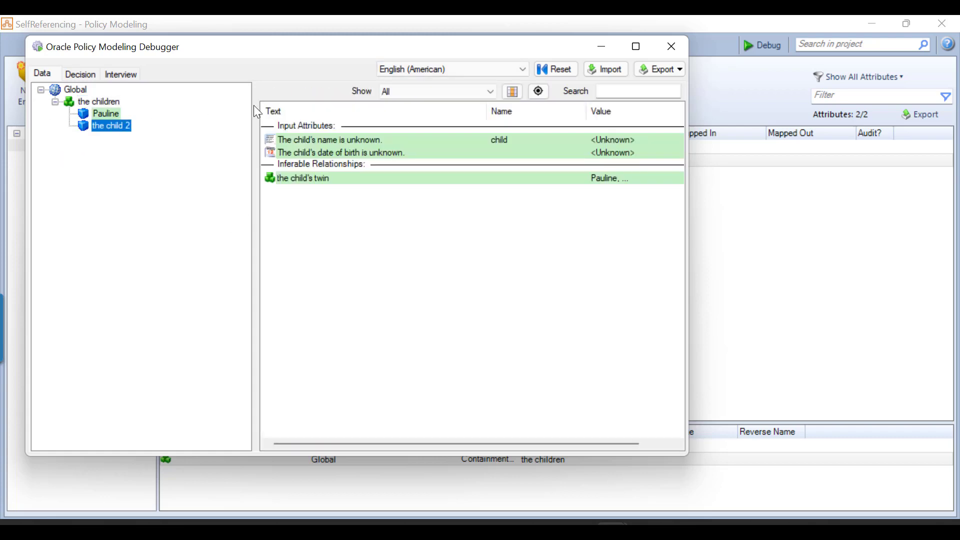
Step: Enter the second child's name and date of birth as attribute values
double_click(386, 143)
type("Paul")
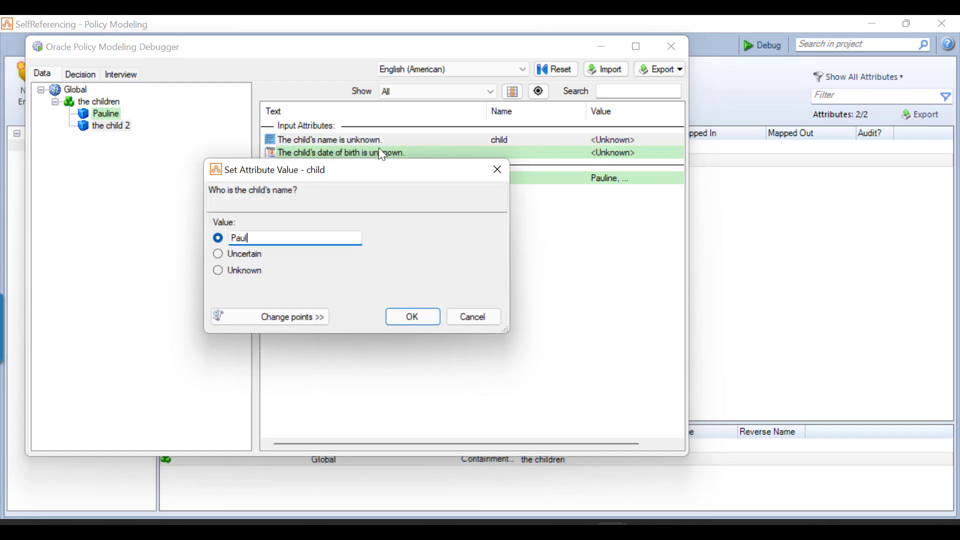
key("Return")
double_click(380, 152)
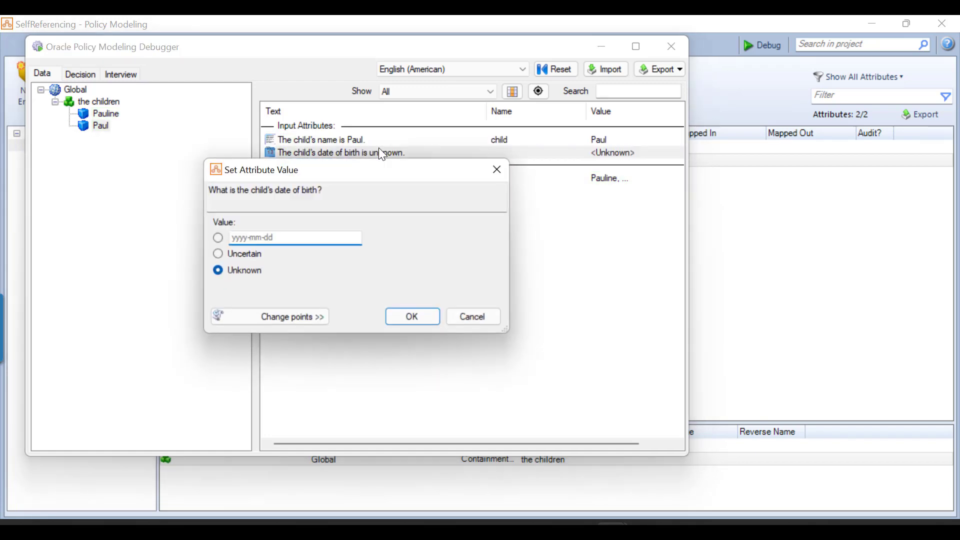
type("2002-01-01")
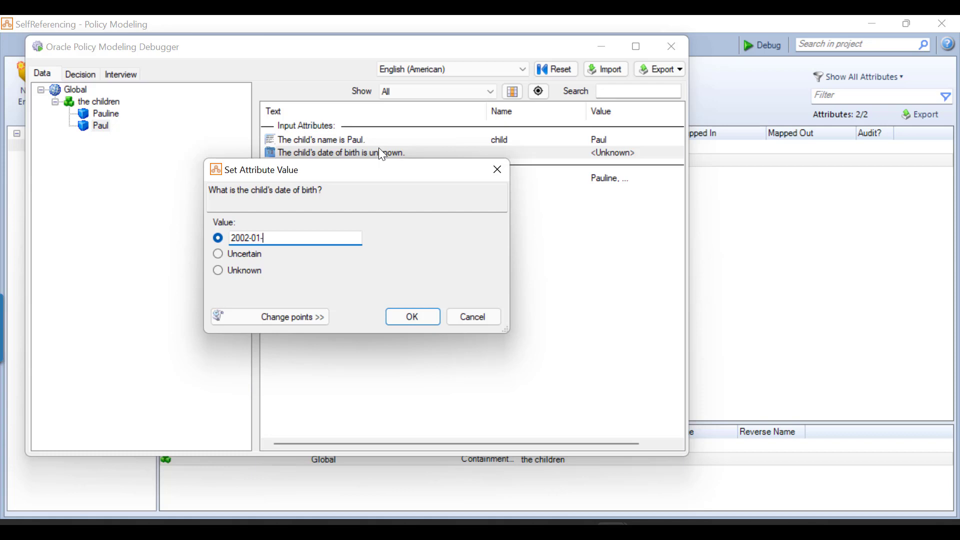
key("Return")
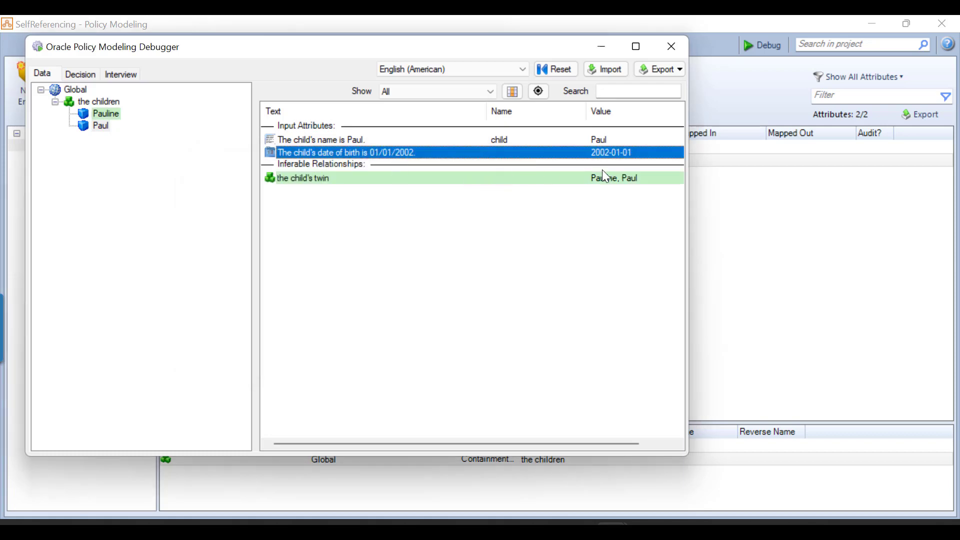
Step: Inspect the inferred "the child's twin" relationship for the second child instance
double_click(515, 181)
key("Escape")
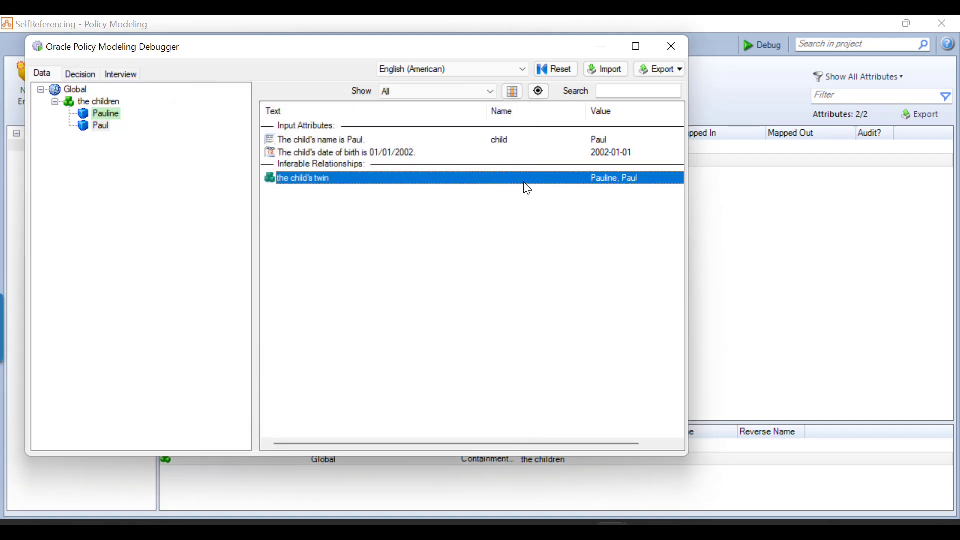
left_click(102, 128)
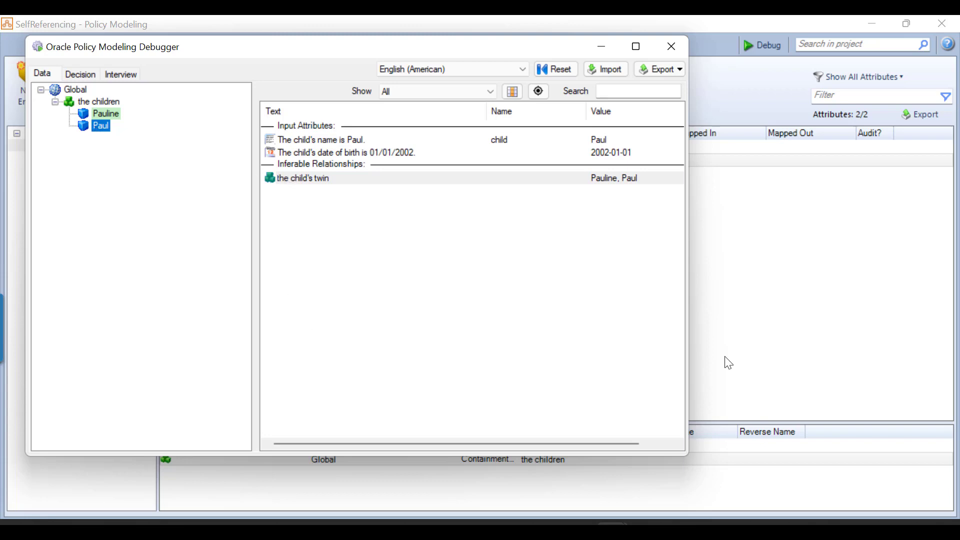
Step: Switch to Word, add the alias "(the other child)" after "The child" in the conclusion, and compare against "the other child's date of birth"
left_click(646, 530)
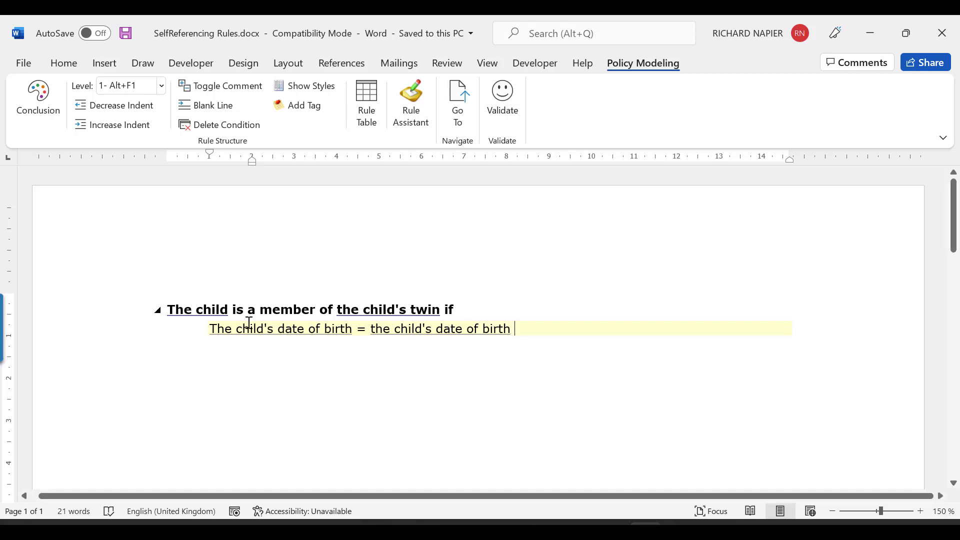
left_click(234, 310)
type("(the other ")
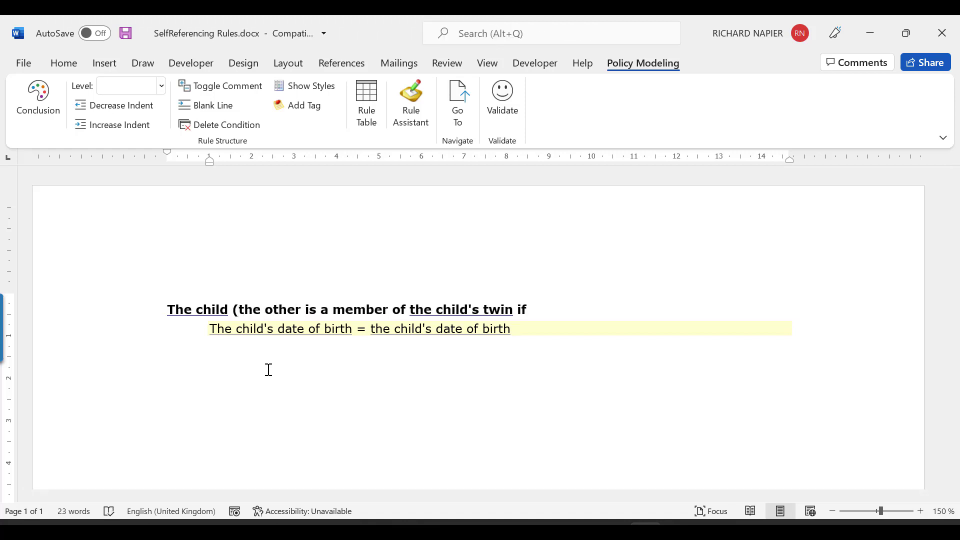
type("child)")
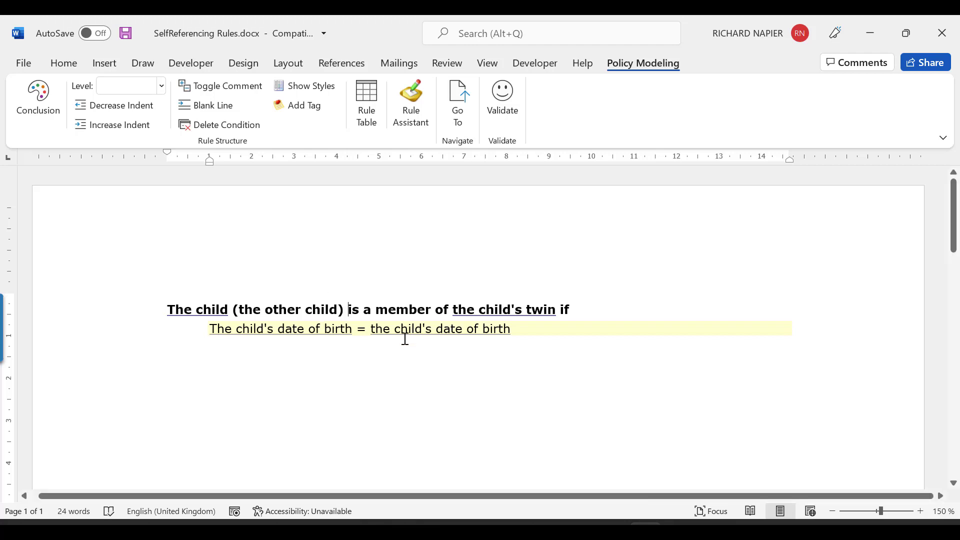
left_click(391, 329)
type("other")
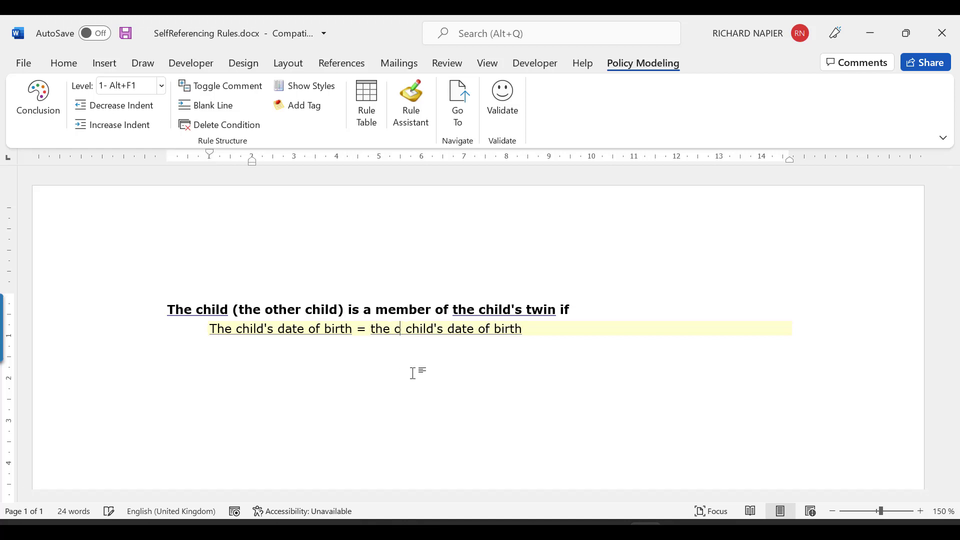
Step: Append "and" plus a second condition, "The child's name <> the other child's name", and validate the rule document
left_click(585, 328)
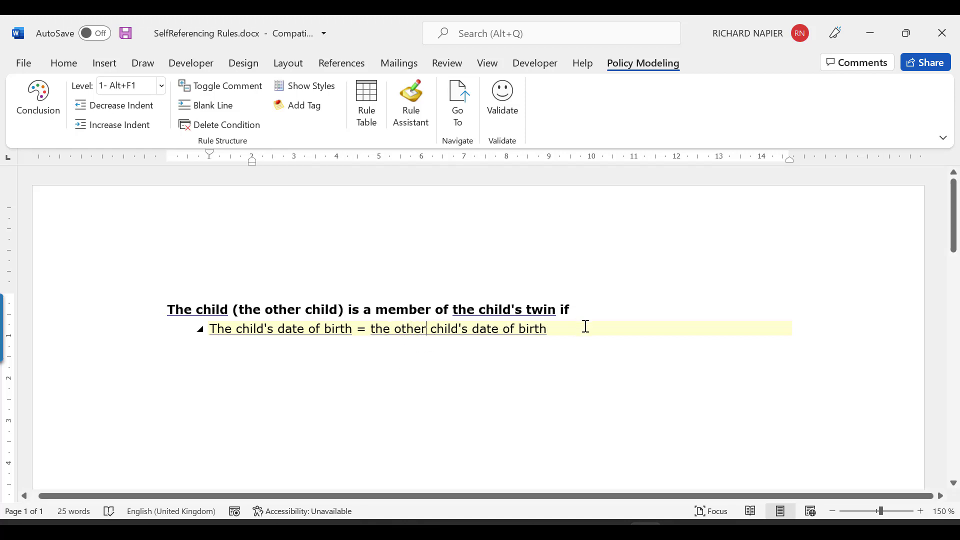
type("and")
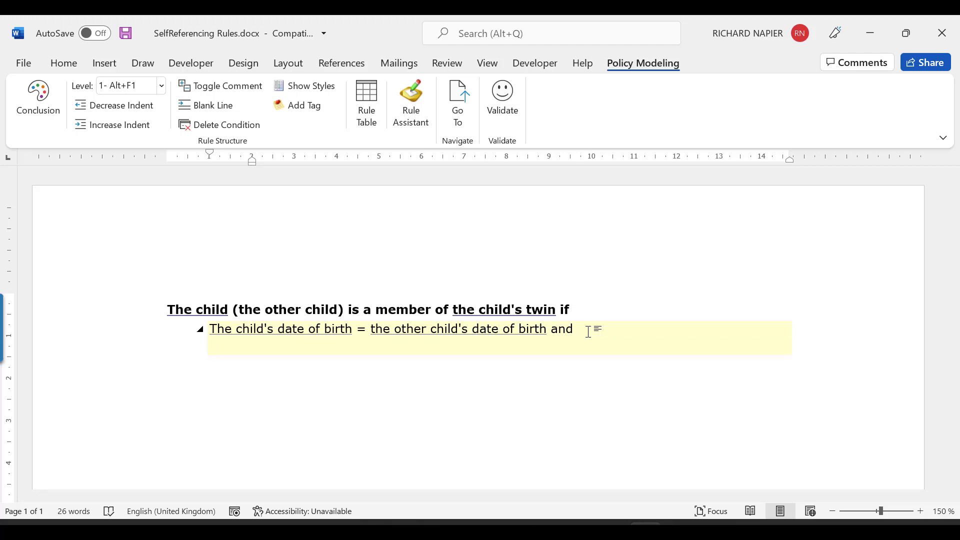
type("the chhil")
key("BackSpace")
key("BackSpace")
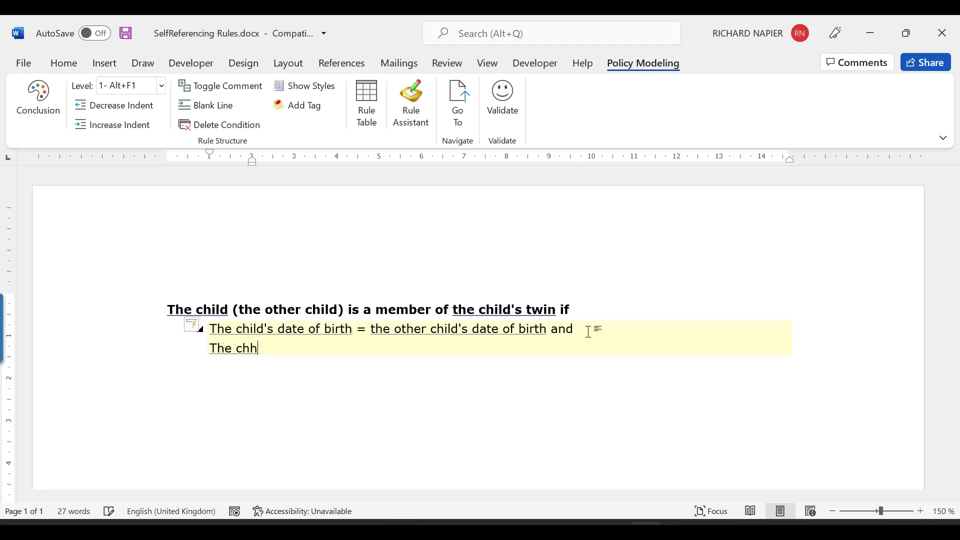
key("BackSpace")
type("ilds")
key("BackSpace")
type("'s name <>")
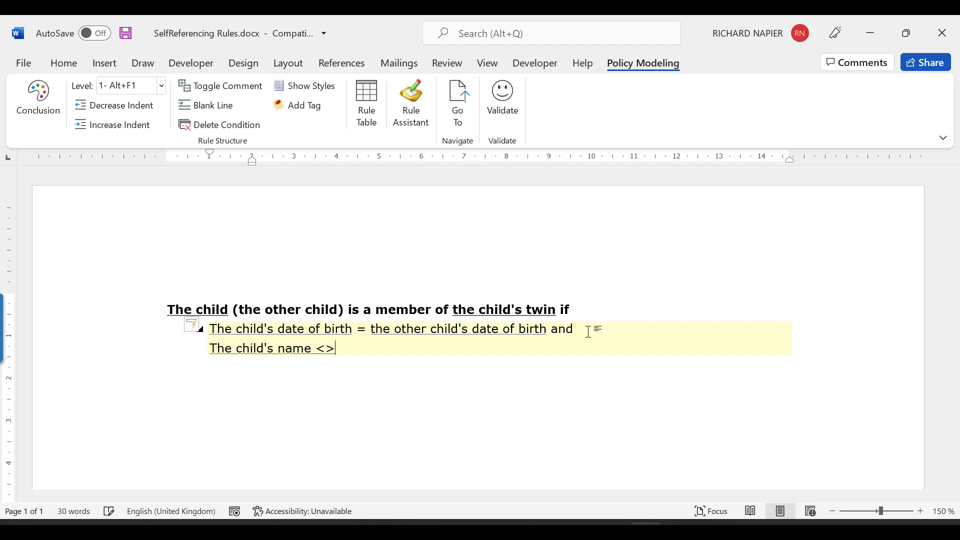
type("the other child's")
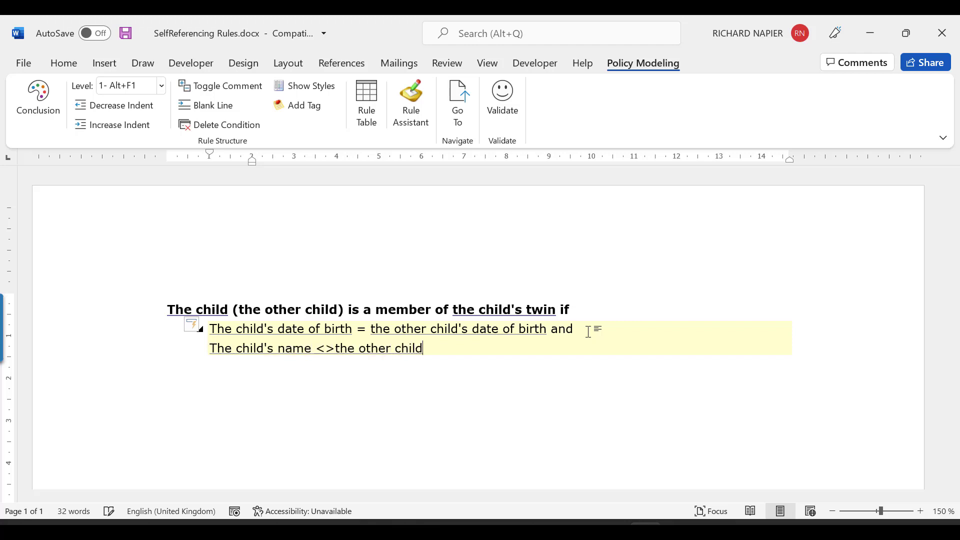
key("BackSpace")
type("'s name")
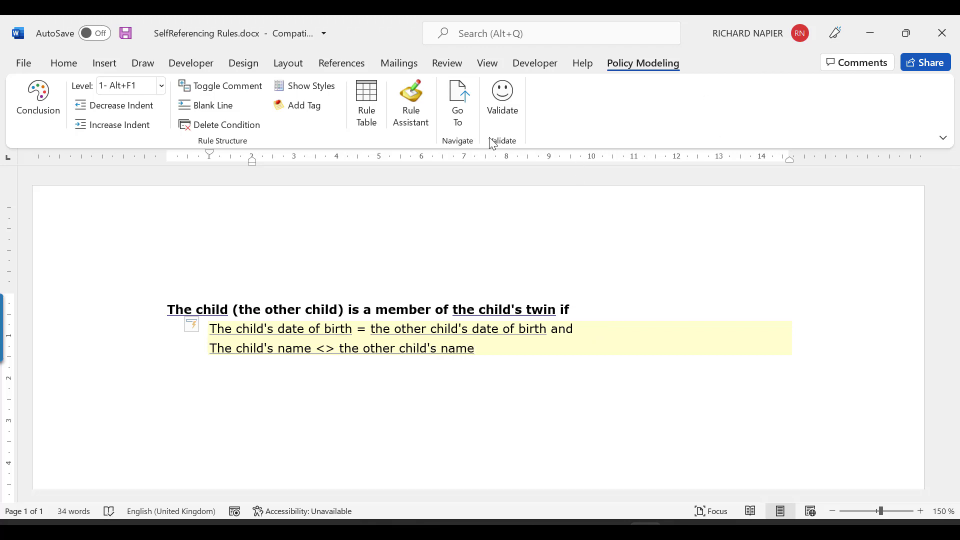
left_click(510, 100)
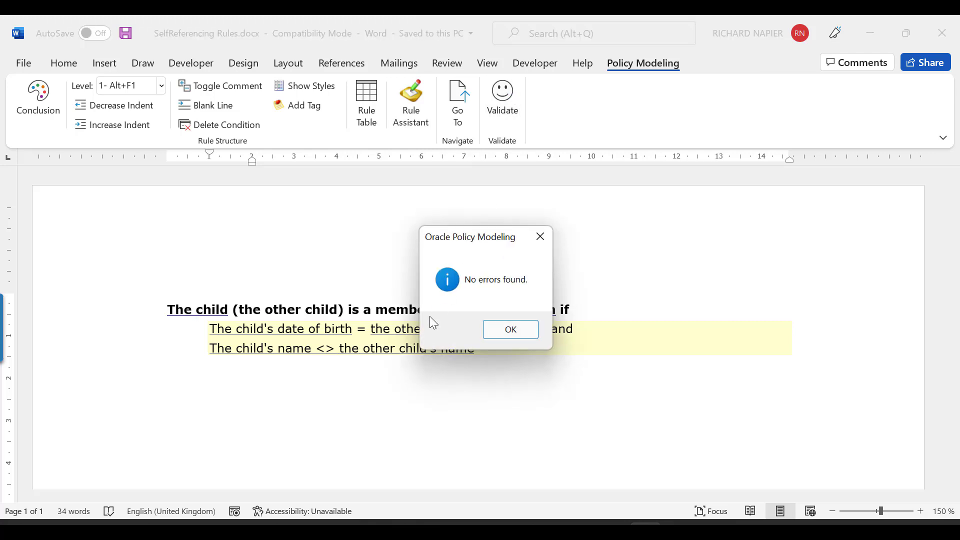
left_click(512, 331)
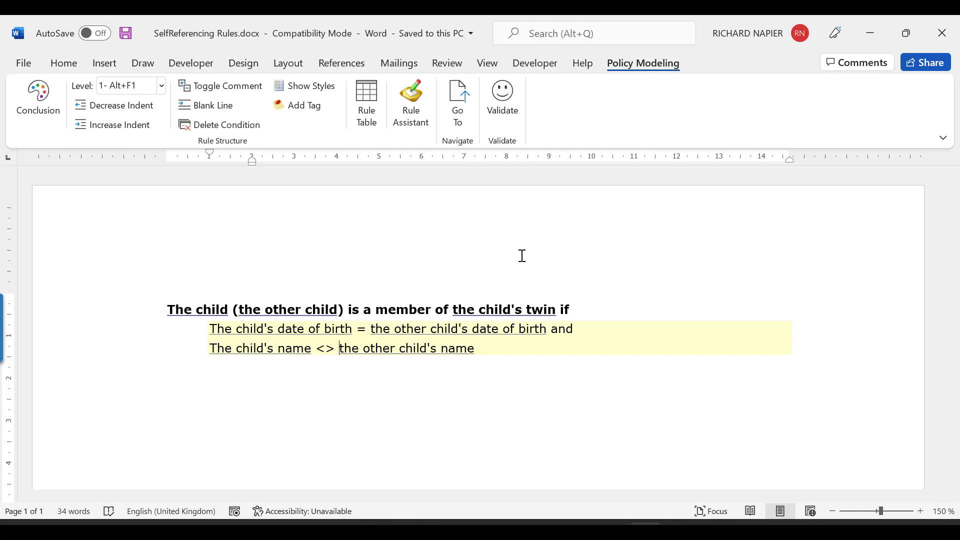
Step: Switch to the browser's Function Reference, highlight the "<target> (<alias>) is a member of <relationship>" syntax, and return to Word
key("alt+Tab")
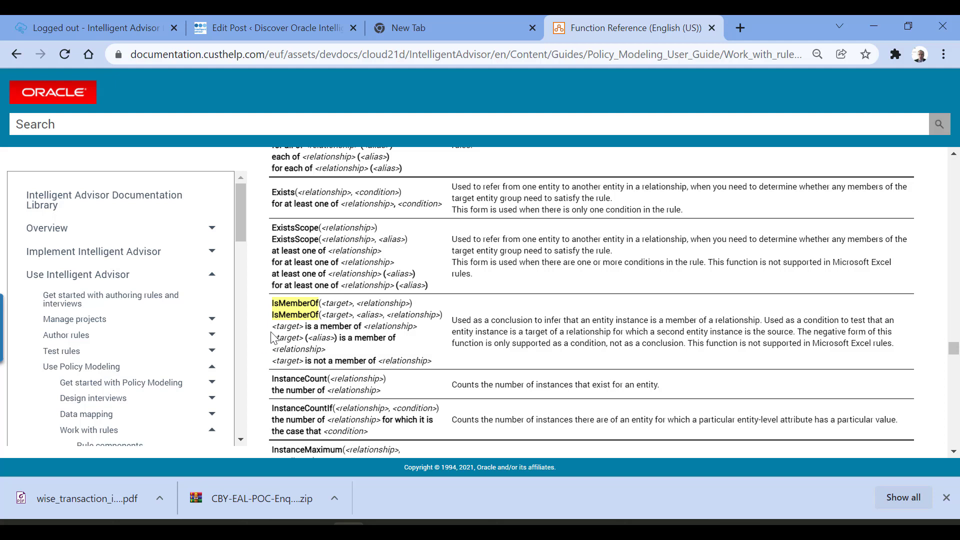
left_click_drag(274, 334, 382, 351)
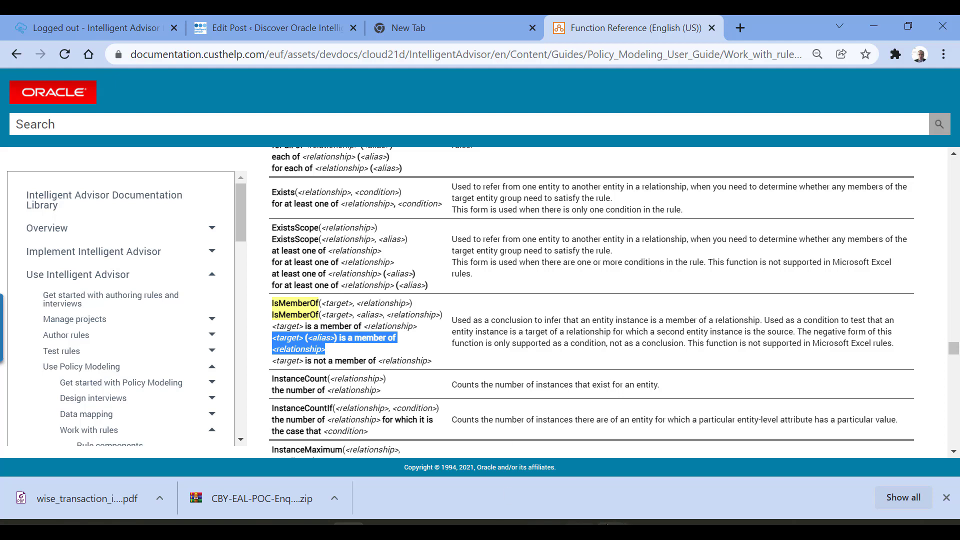
left_click(645, 532)
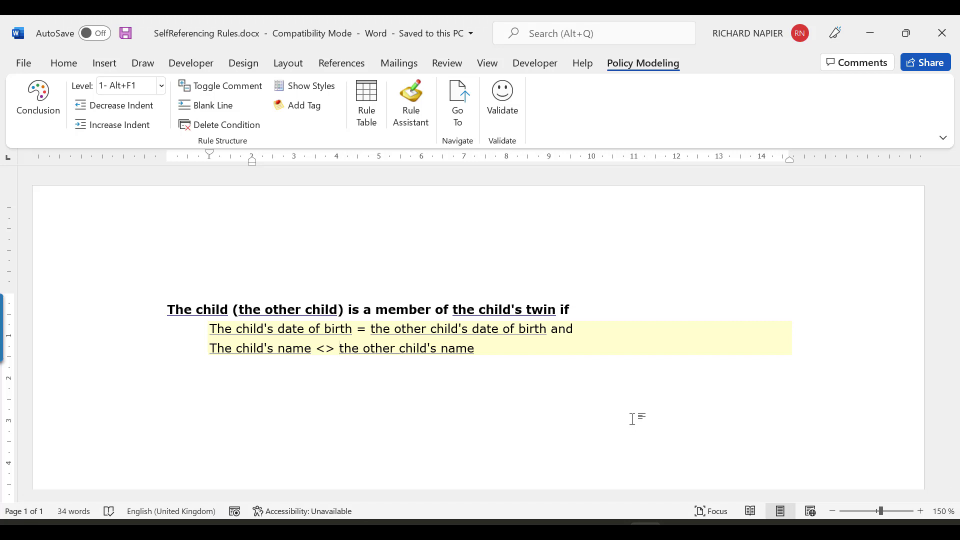
Step: Change the alias in the rule's conclusion to "the alternative child"
left_click(275, 312)
triple_click(277, 311)
left_click(277, 311)
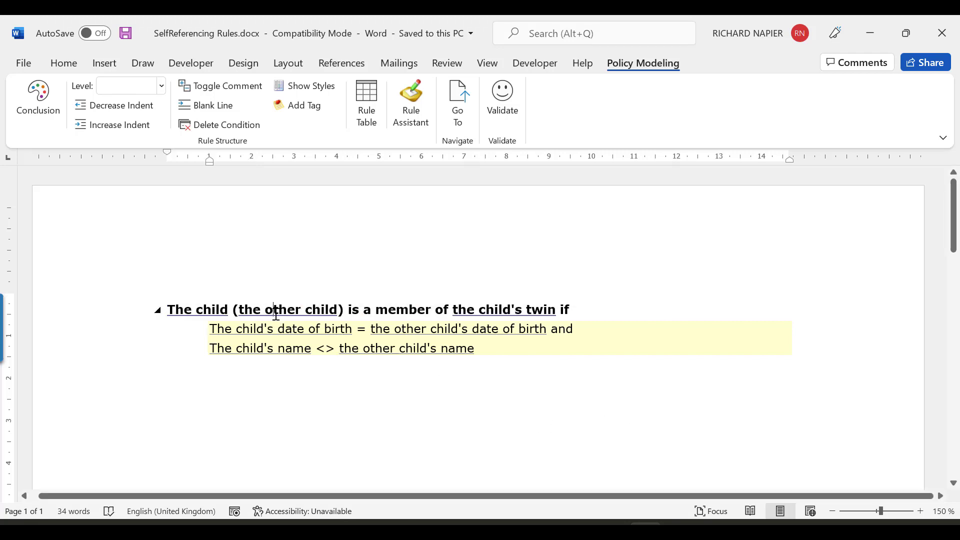
double_click(276, 311)
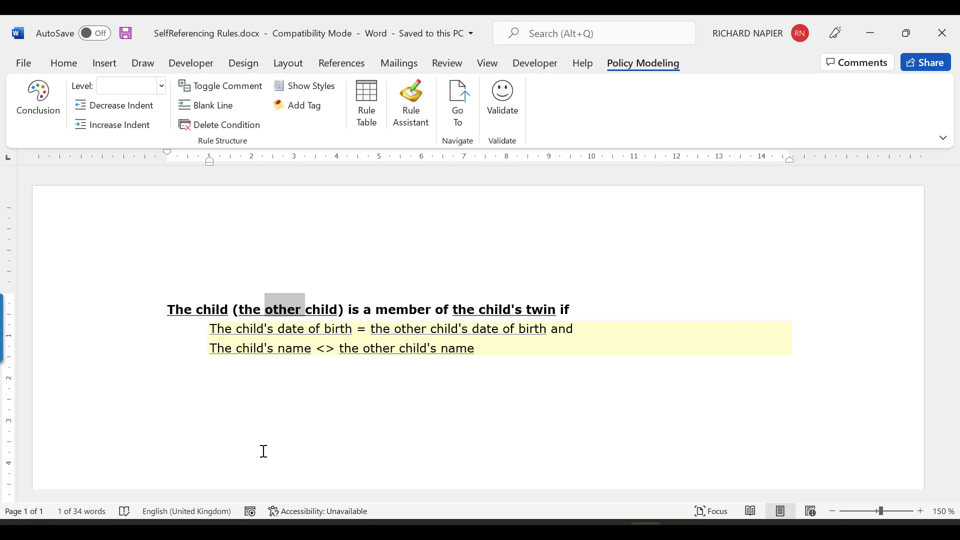
type("alternative")
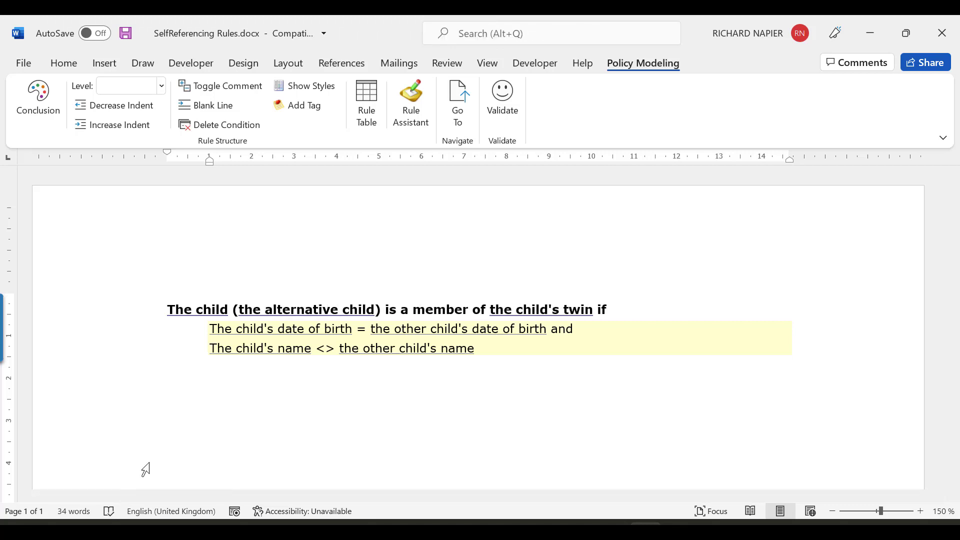
Step: Copy "alternative" over "other" in both the date of birth and name conditions, and validate the rule document
double_click(304, 309)
key("ctrl+c")
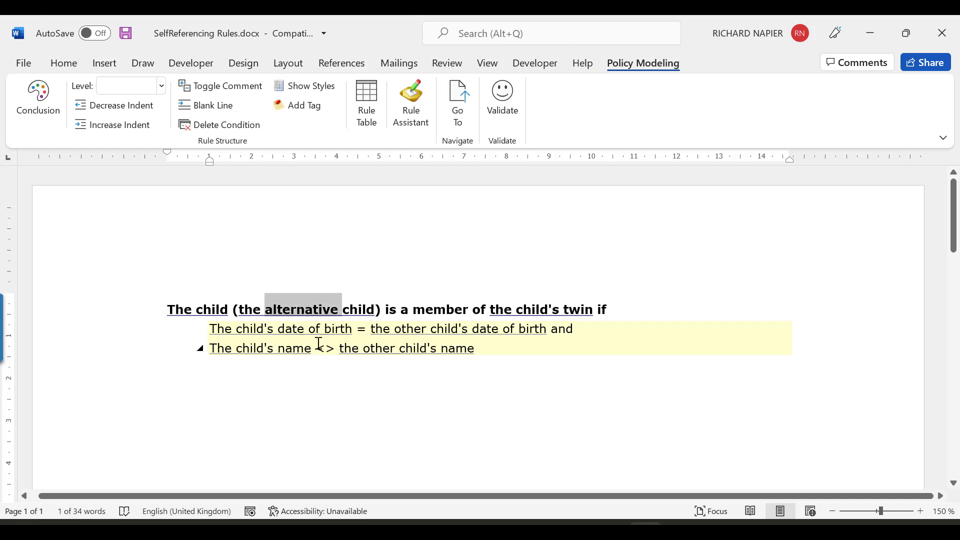
double_click(415, 330)
key("ctrl+v")
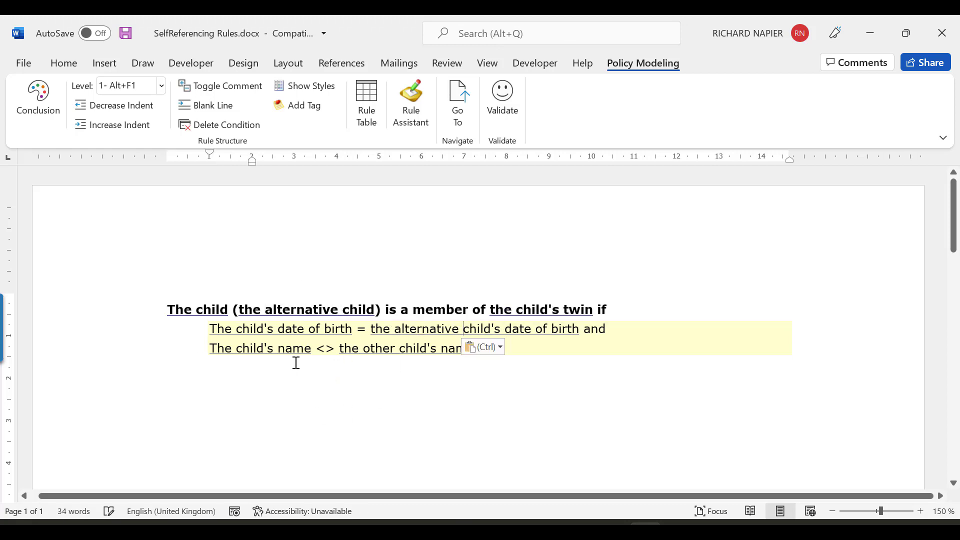
double_click(370, 348)
key("ctrl+v")
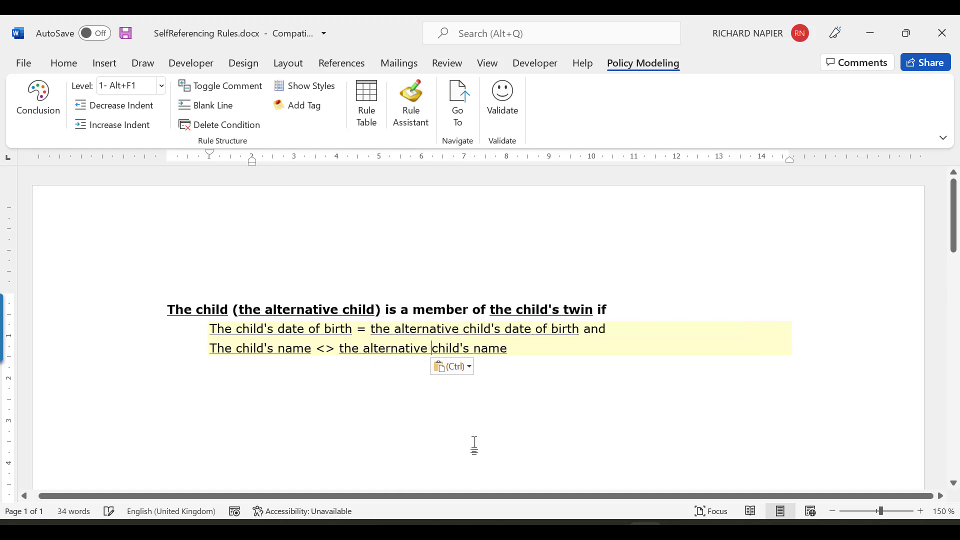
left_click(486, 113)
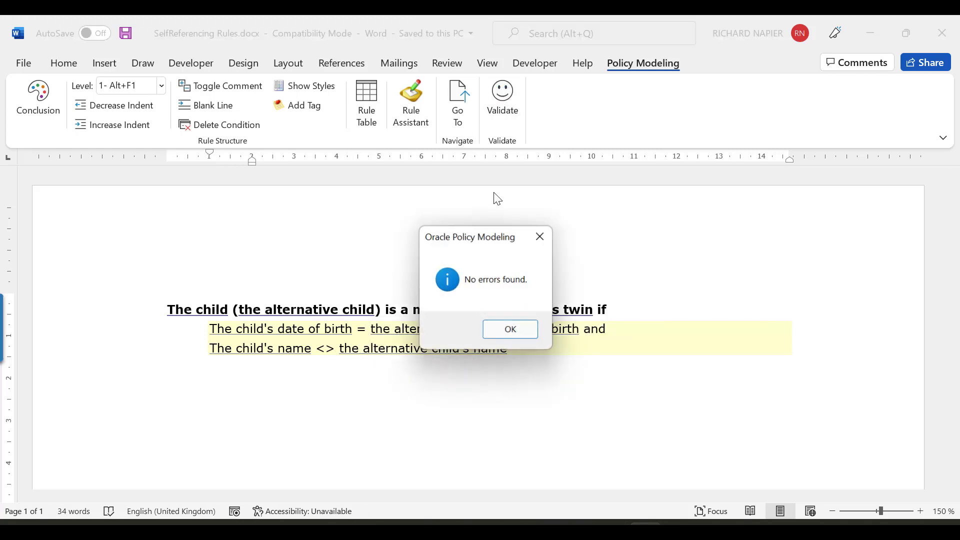
left_click(499, 328)
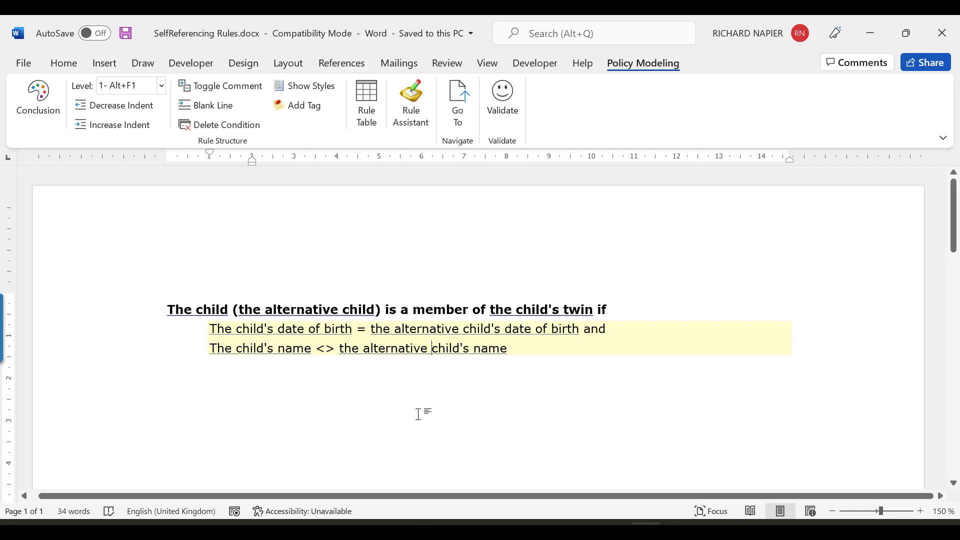
Step: Replace "alternative" with "other" in the conclusion and both conditions, and validate the rule document
double_click(297, 311)
type("other")
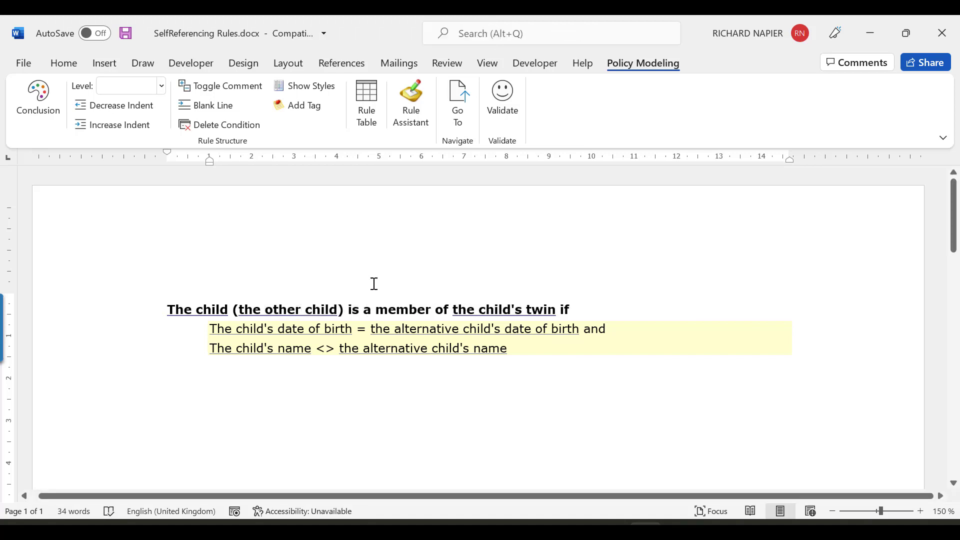
left_click(409, 329)
double_click(411, 329)
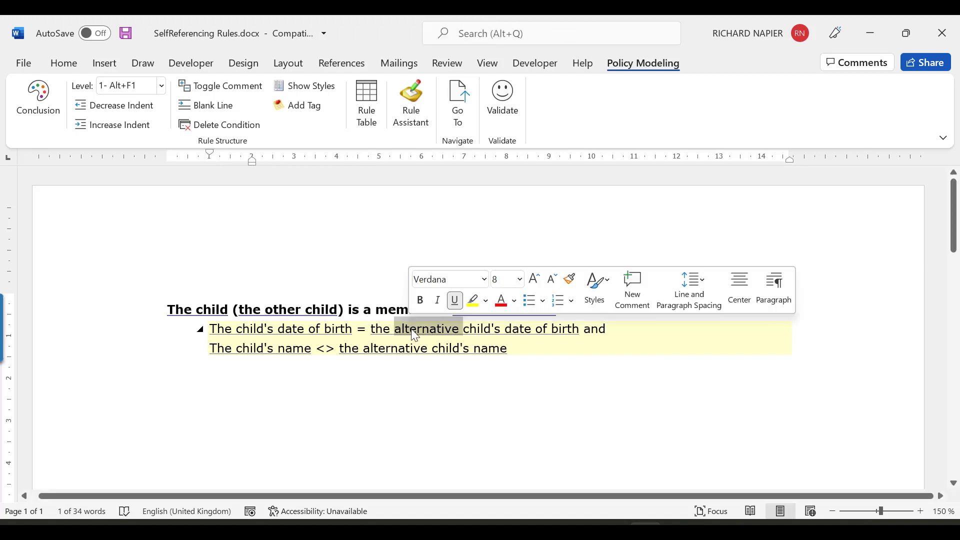
type("other")
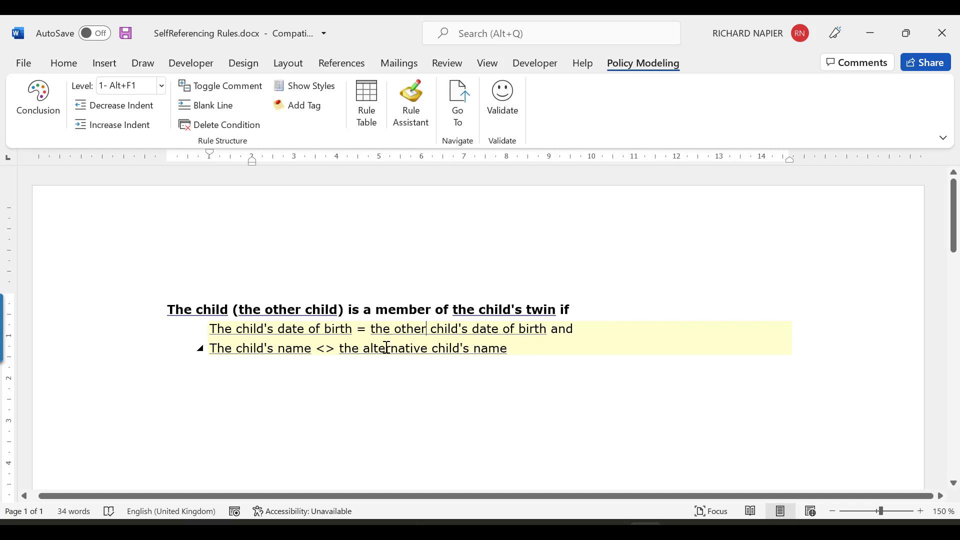
double_click(386, 349)
type("other")
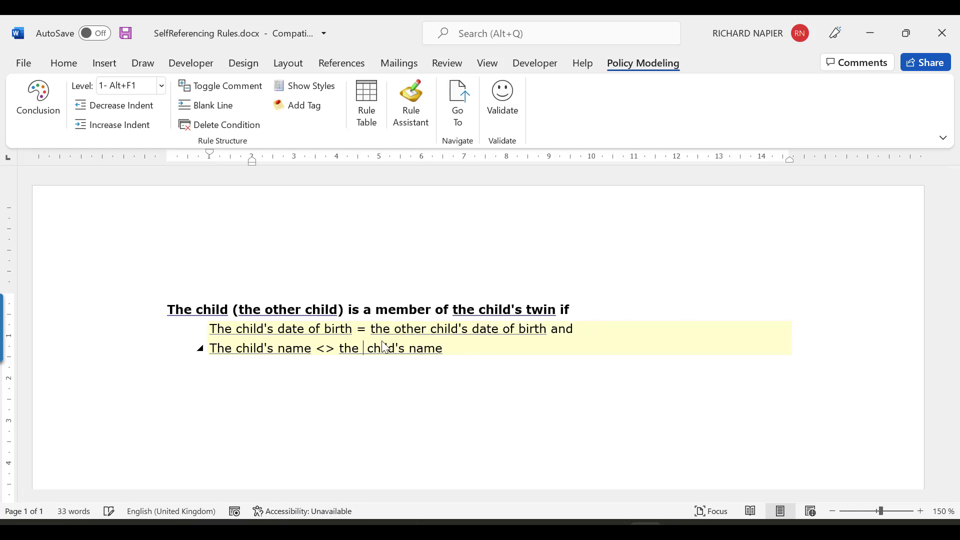
left_click(505, 105)
left_click(535, 329)
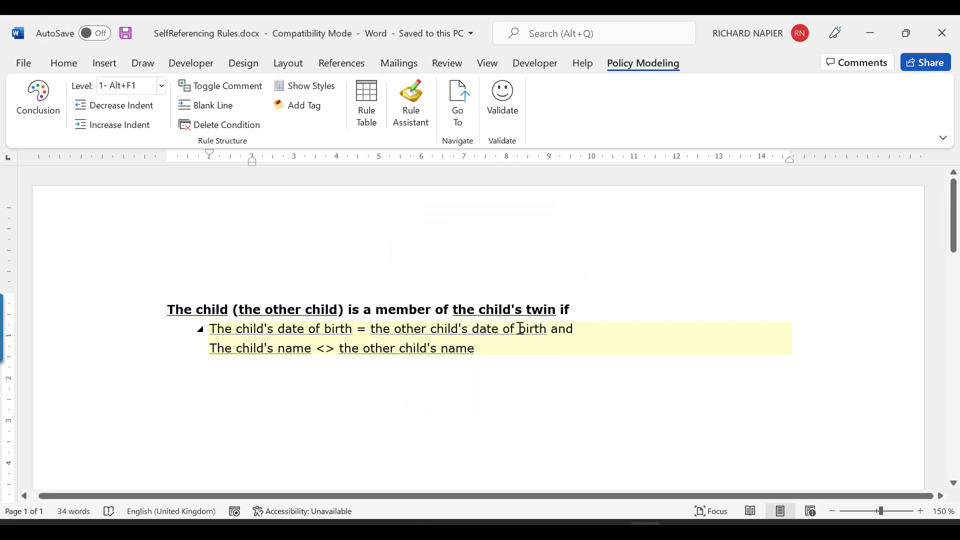
Step: Look up "The child" from the rule's conclusion with the Go To command
left_click(196, 311)
left_click(458, 104)
left_click(588, 332)
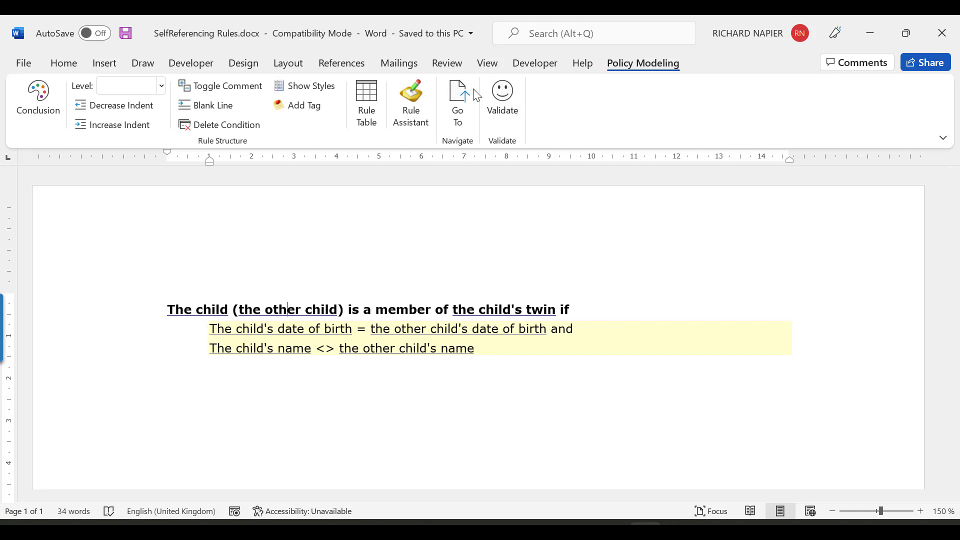
Step: Look up "the other child" from the rule's conclusion with the Go To command
left_click(459, 101)
key("Return")
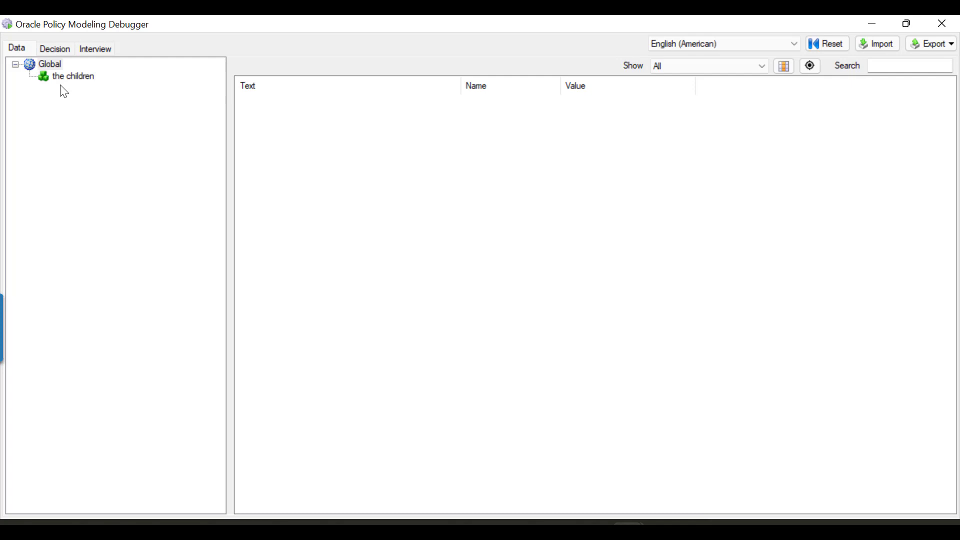
Step: In the Oracle Policy Modeling Debugger, add two instances of the children entity and expand the entity to show them
left_click(93, 79)
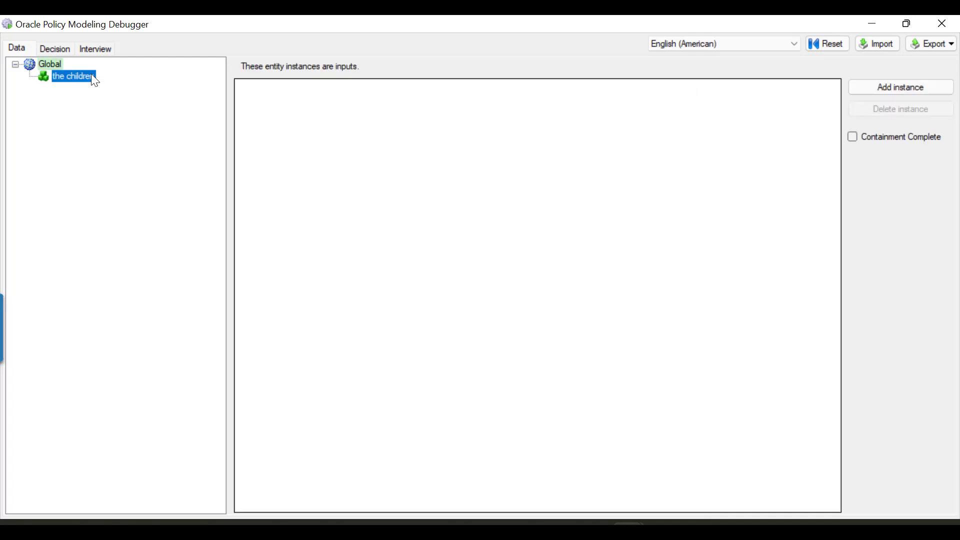
left_click(896, 82)
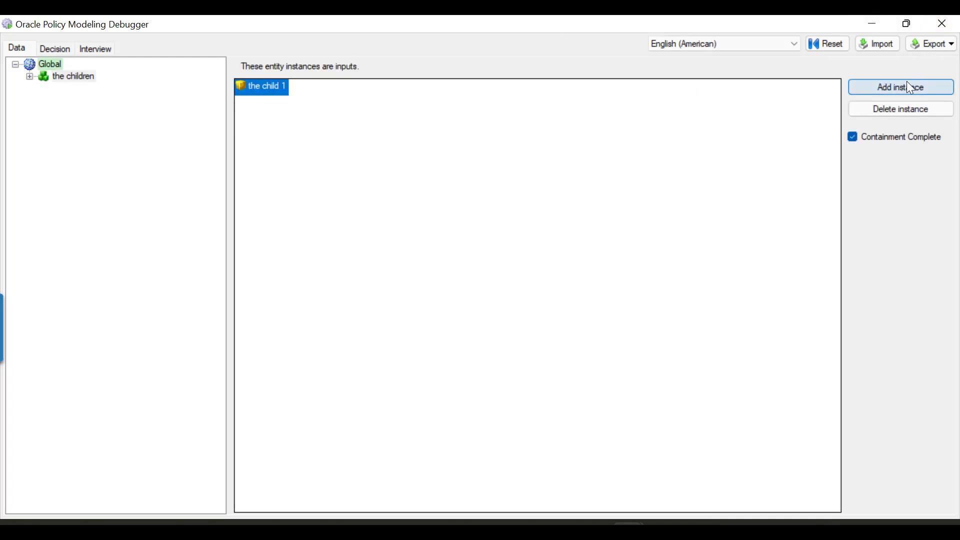
left_click(906, 85)
left_click(31, 77)
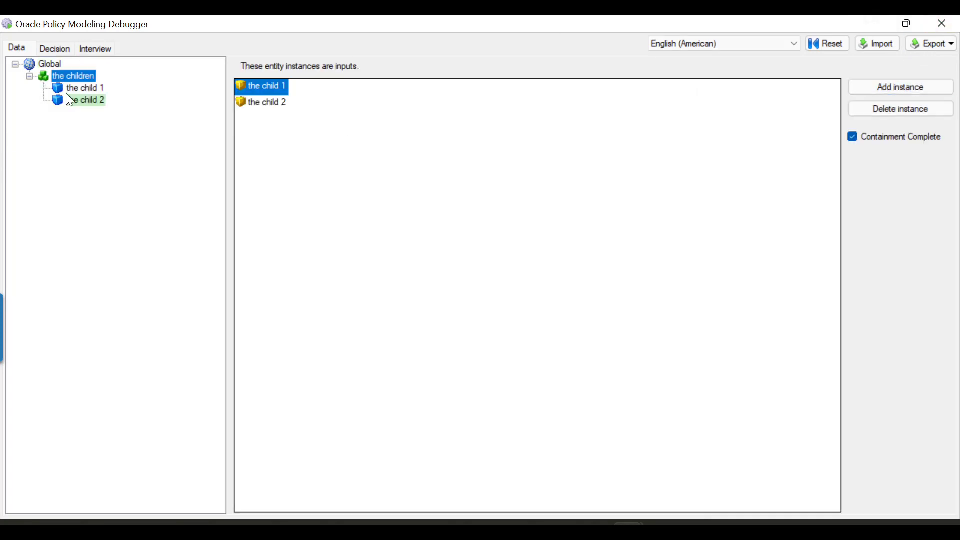
Step: Enter the first child's name and date of birth
left_click(92, 88)
left_click(373, 114)
double_click(371, 110)
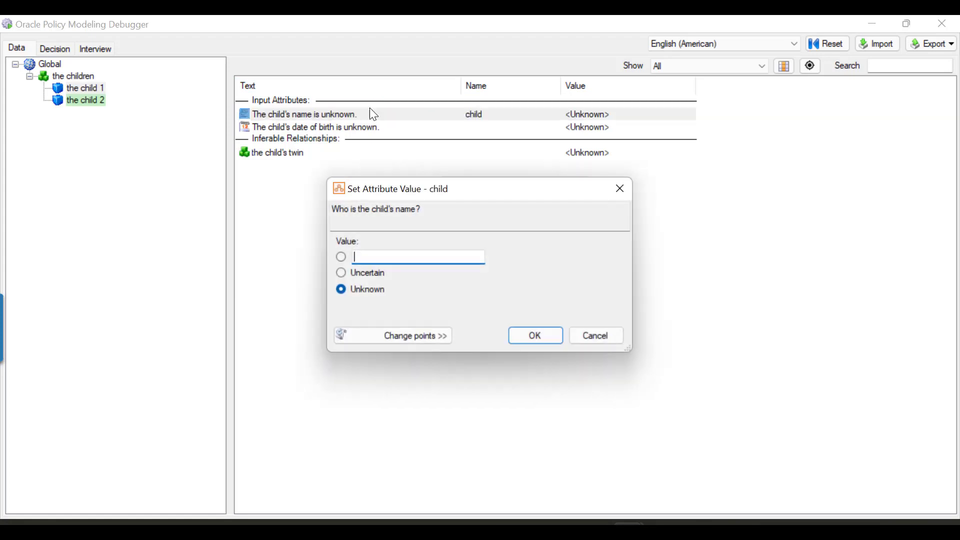
type("Pauline")
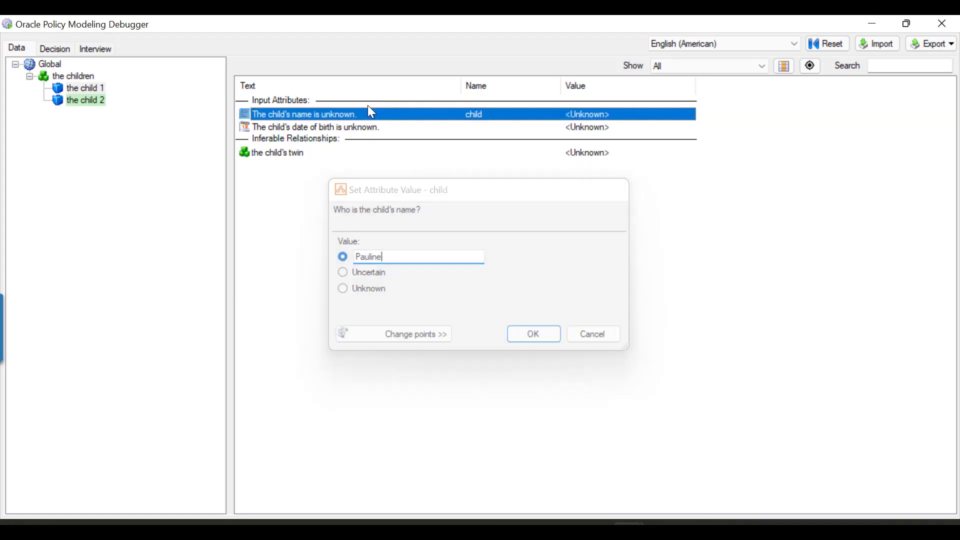
key("Return")
key("Down")
key("Return")
type("2002-01-01")
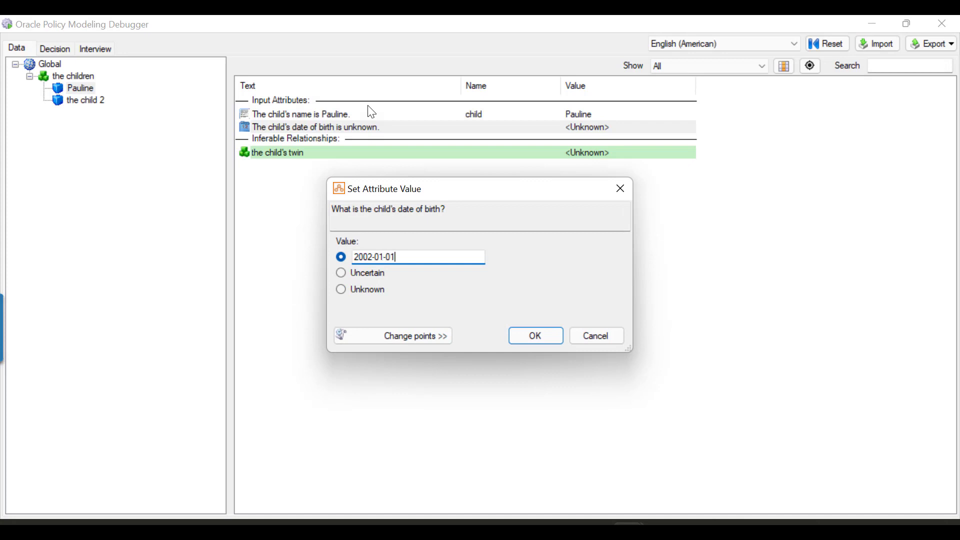
key("Return")
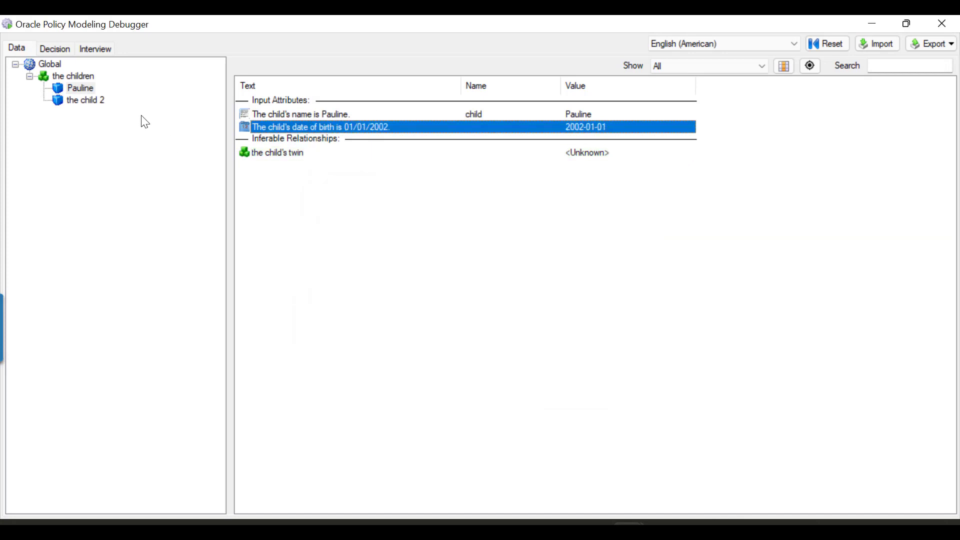
Step: Enter the second child's name and a date of birth exactly one year earlier than the first child's
left_click(74, 101)
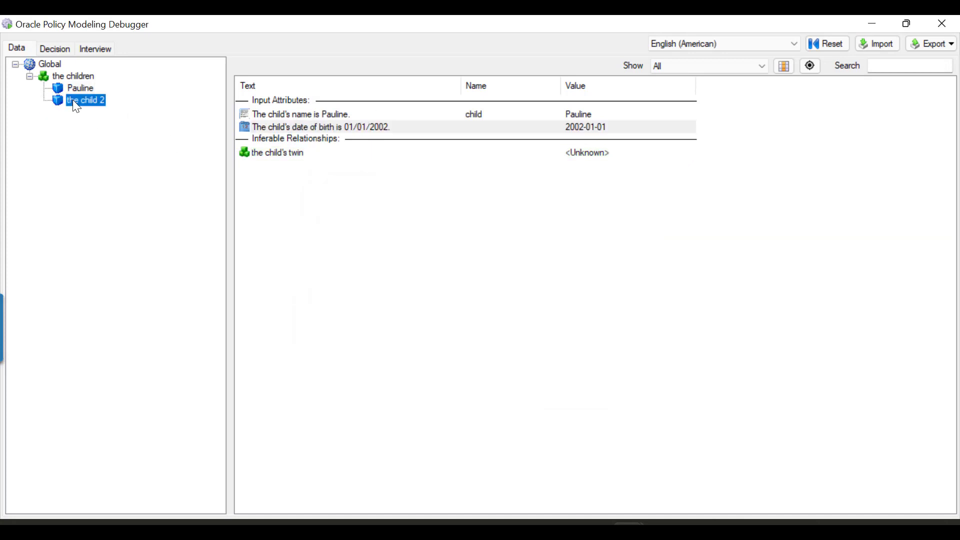
left_click(314, 113)
key("Return")
type("Paul")
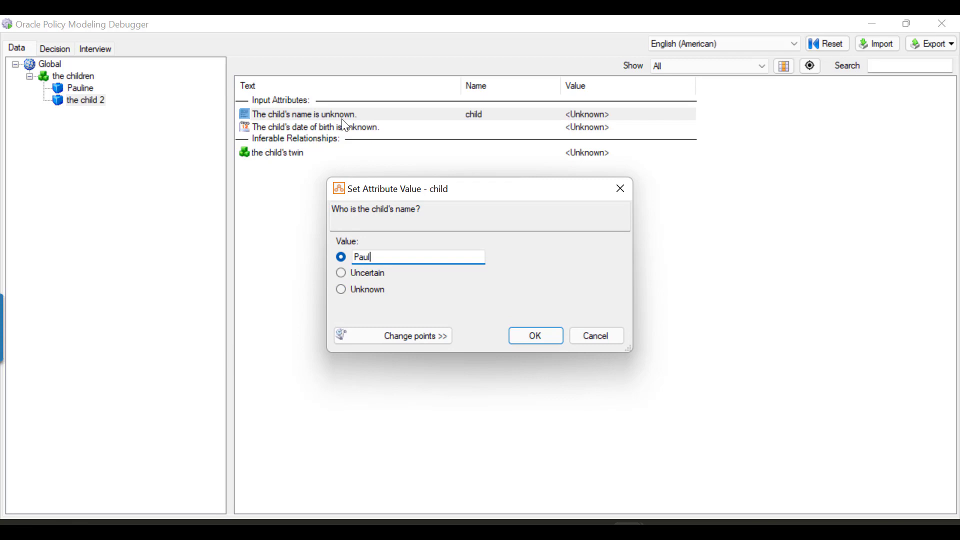
key("Return")
left_click(345, 126)
key("Return")
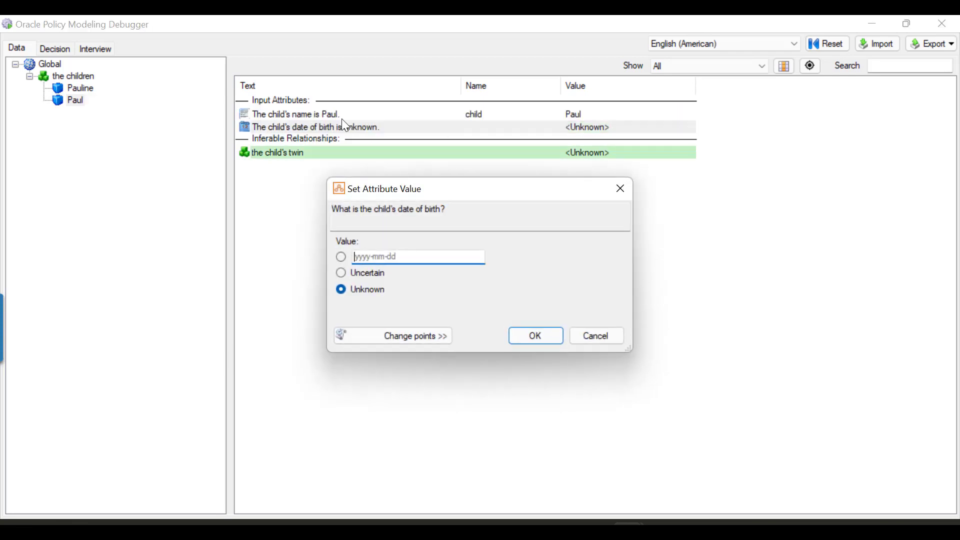
type("2001-01-01")
key("Return")
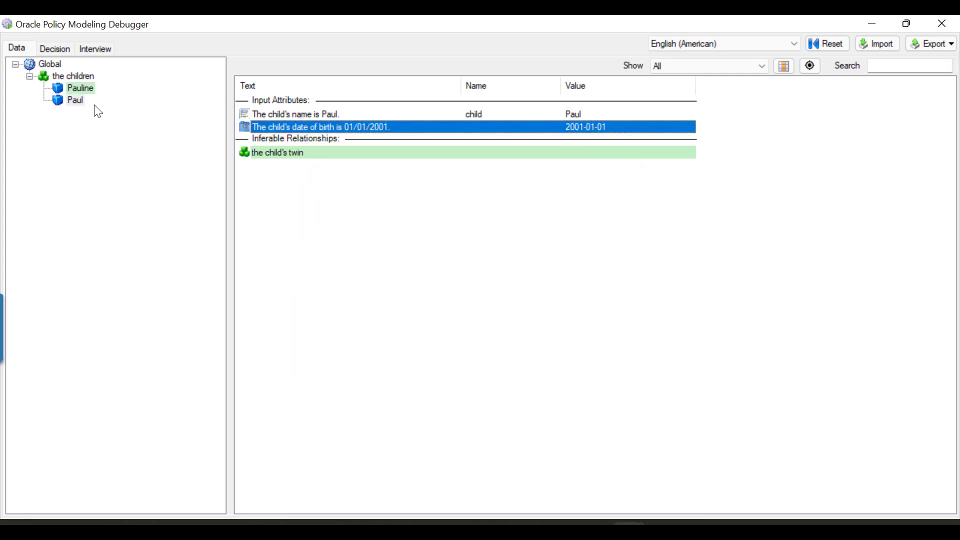
Step: Change the second child's year of birth so the date of birth matches the first child's
double_click(405, 131)
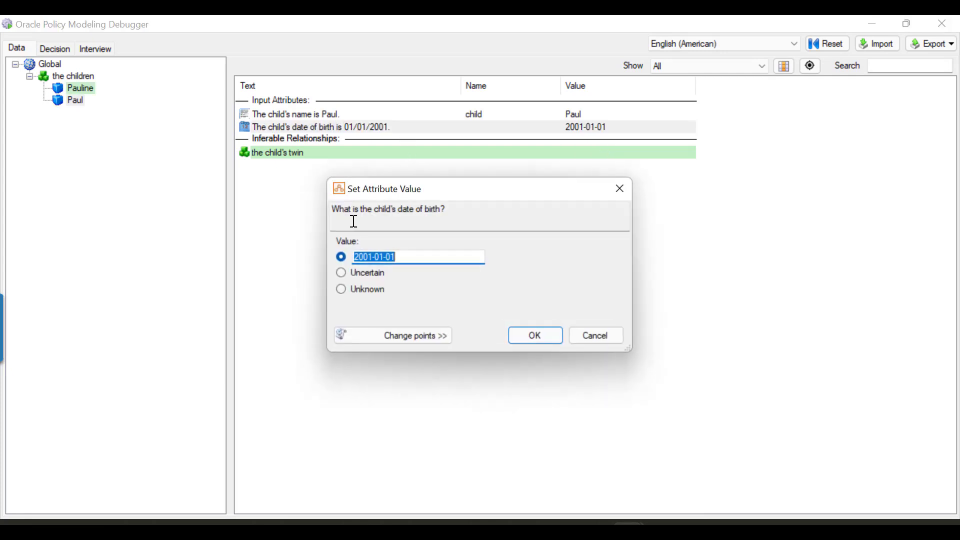
left_click(373, 257)
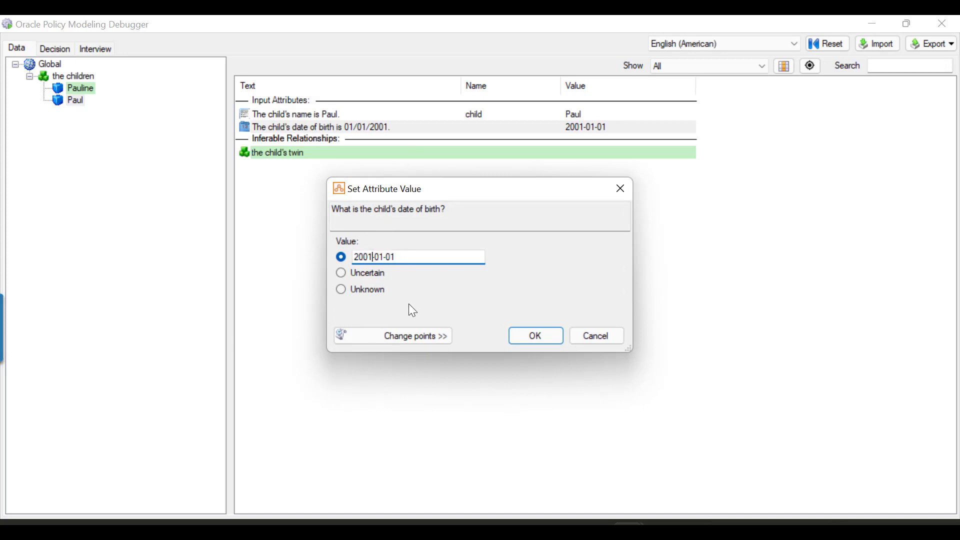
key("BackSpace")
type("2")
key("Return")
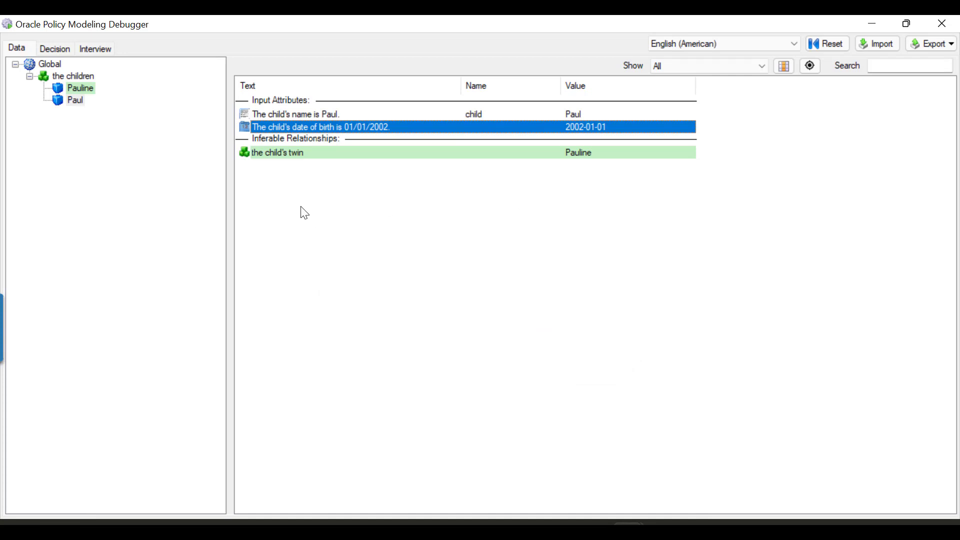
Step: Examine the inferred "the child's twin" relationship for the second child and for the first child
left_click(329, 118)
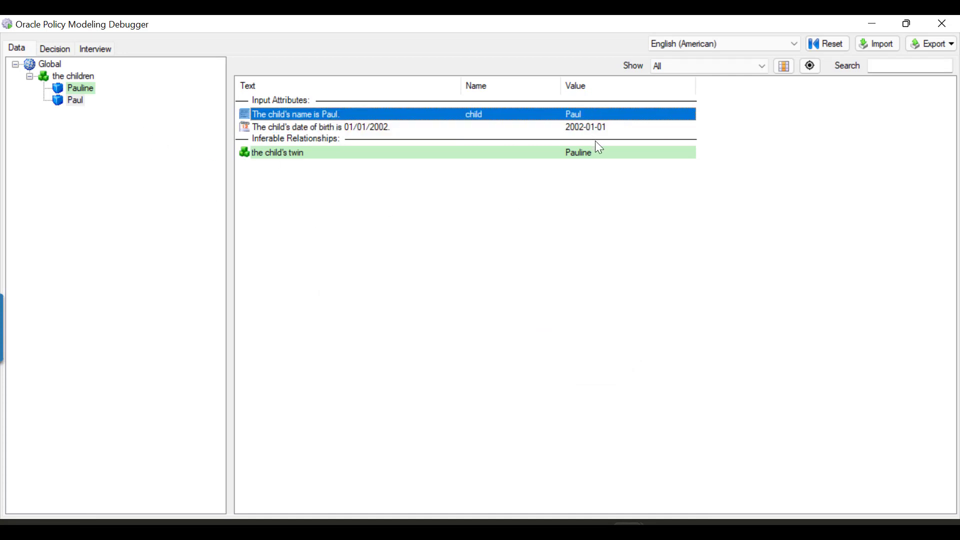
left_click(600, 153)
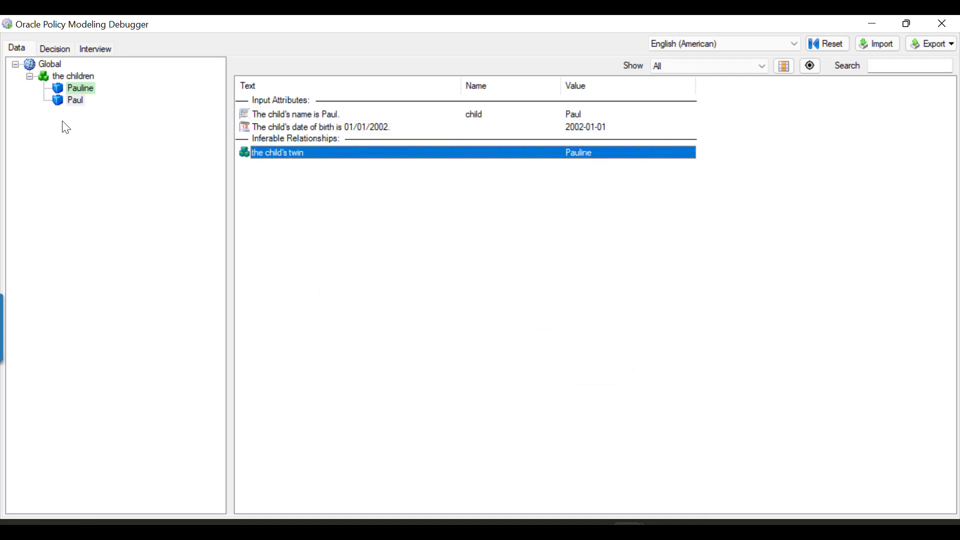
left_click(88, 89)
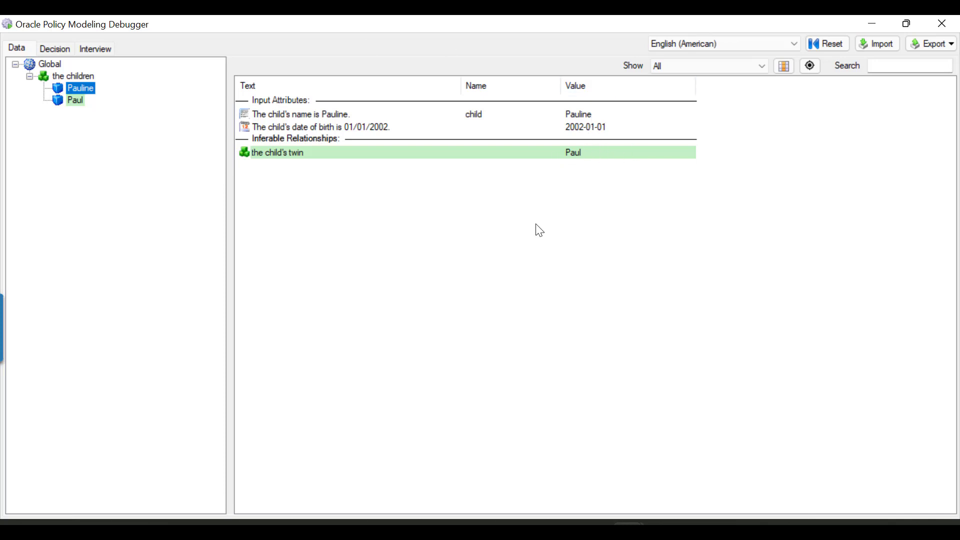
Step: Rename the first child with the same name as the second child to test the name condition
left_click(332, 117)
double_click(329, 115)
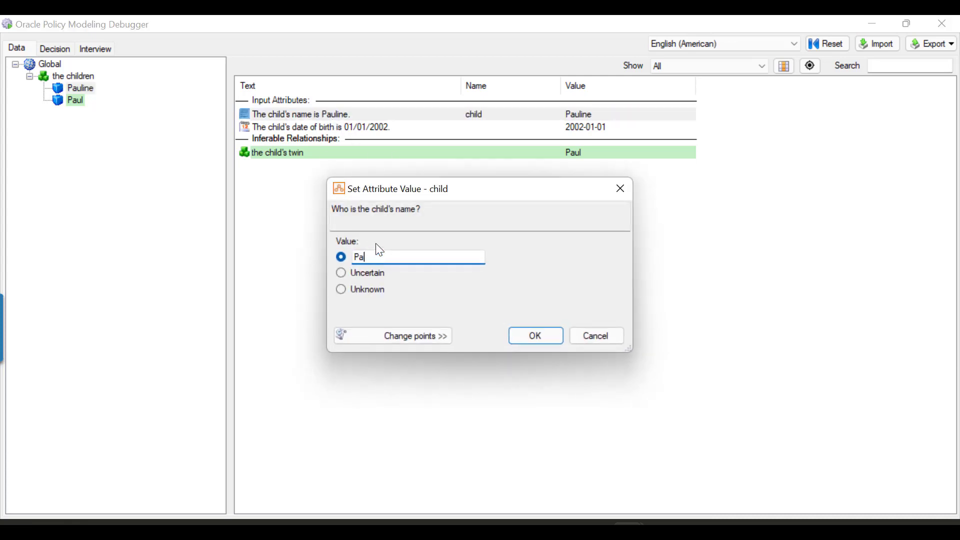
key("Return")
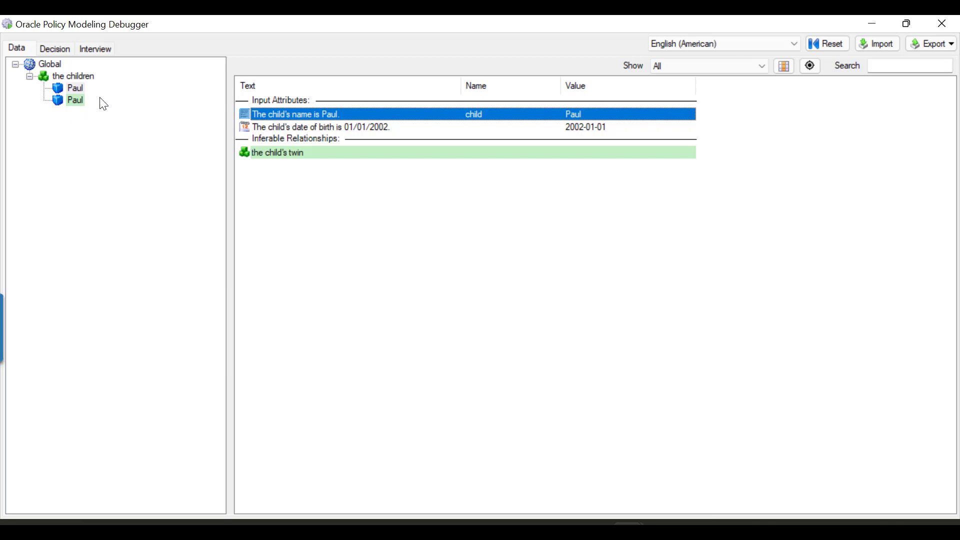
Step: Give the first child a name different from the second child's, and check the inferred twin of both children
double_click(359, 114)
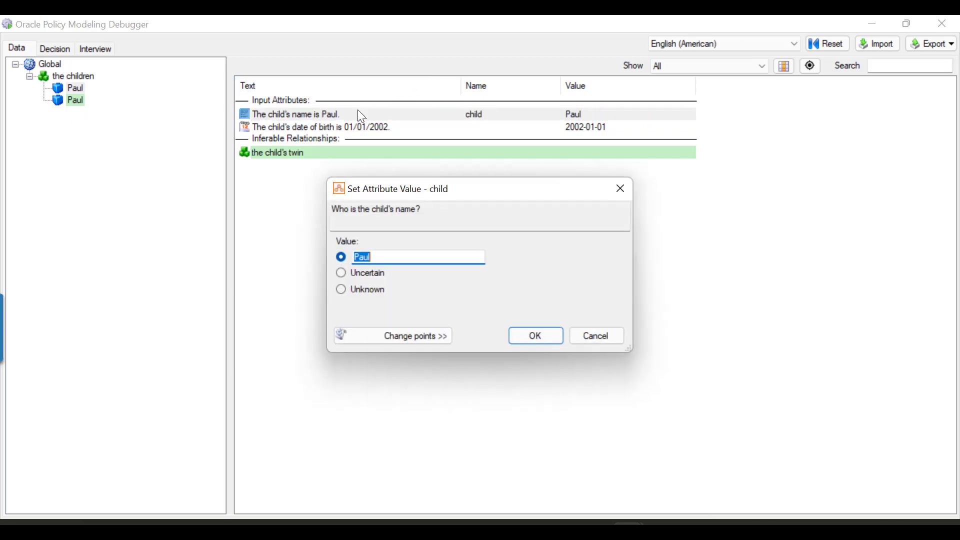
type("Janet")
key("Return")
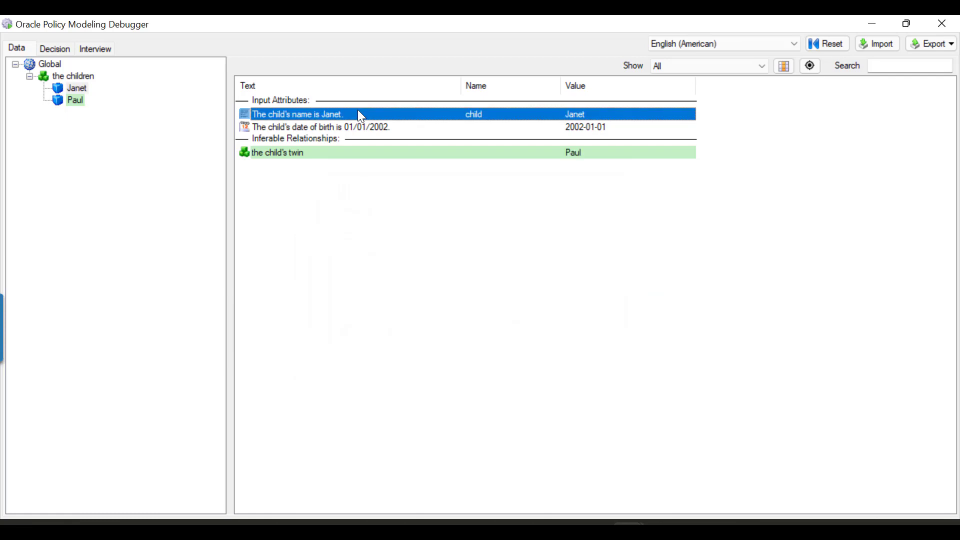
left_click(76, 91)
left_click(76, 100)
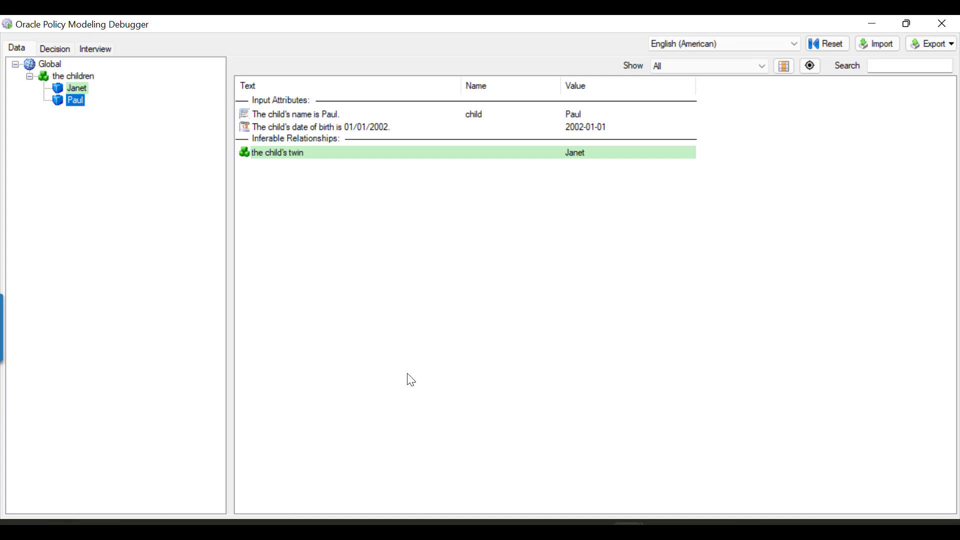
left_click(661, 530)
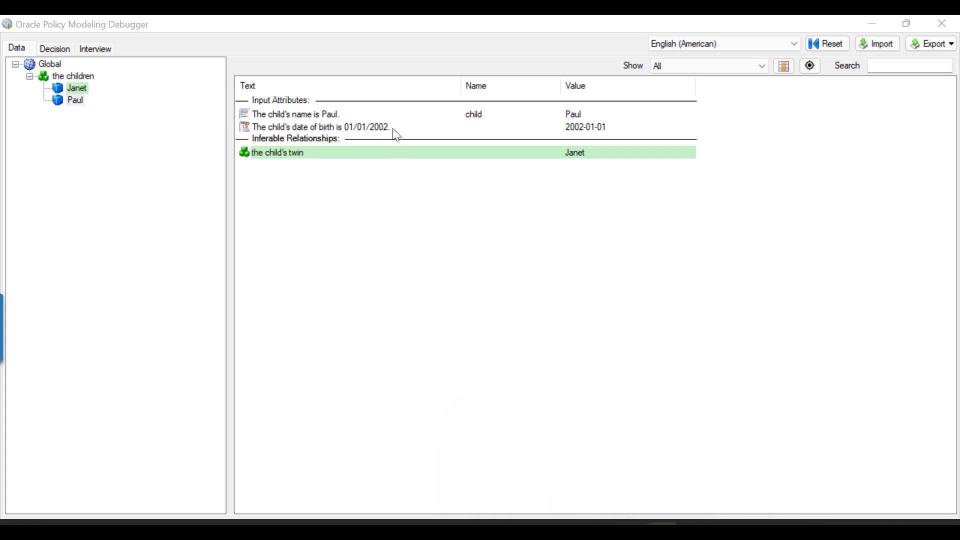